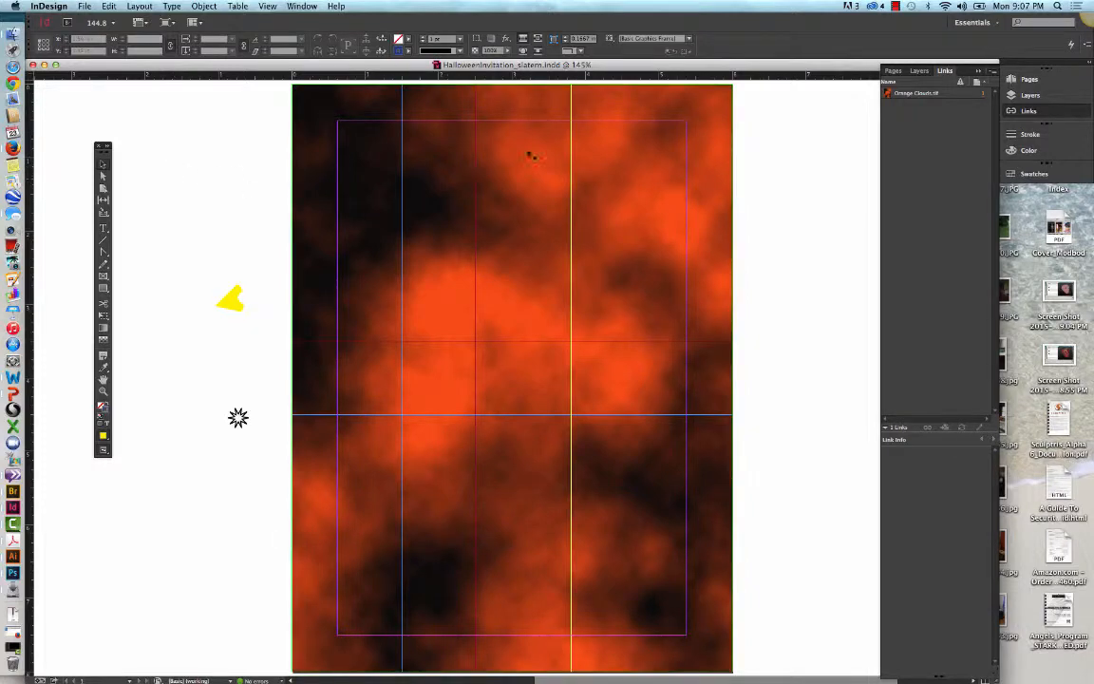
Step: Copy the Orange Clouds.tif frame and paste the duplicate in place, directly over the original
left_click(529, 152)
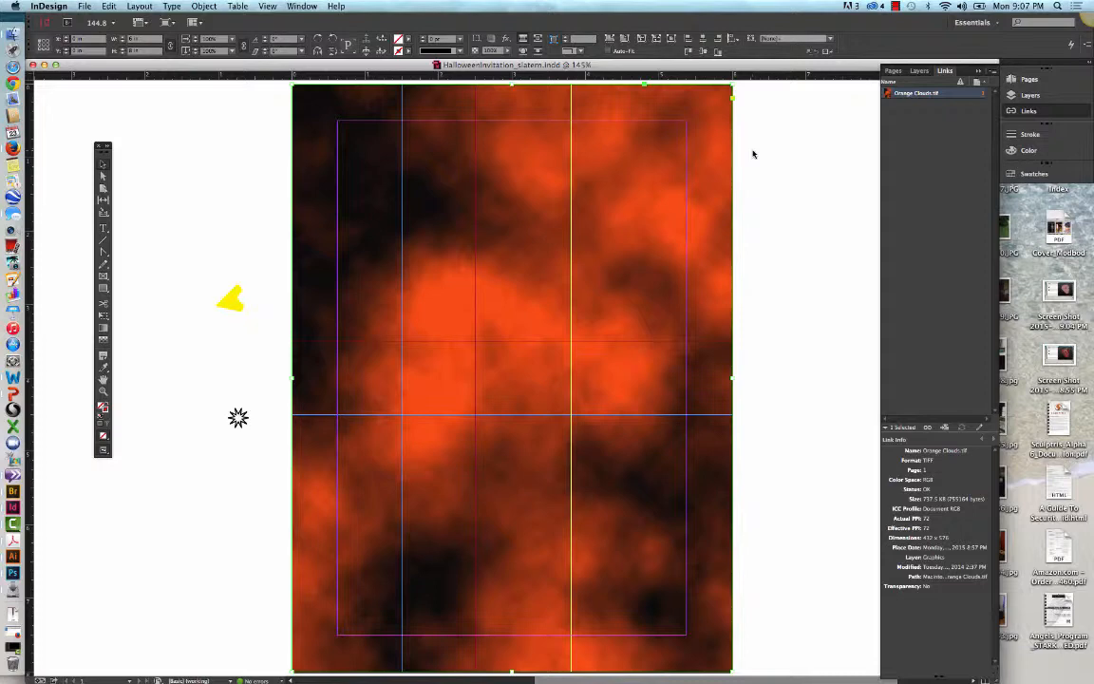
left_click(109, 7)
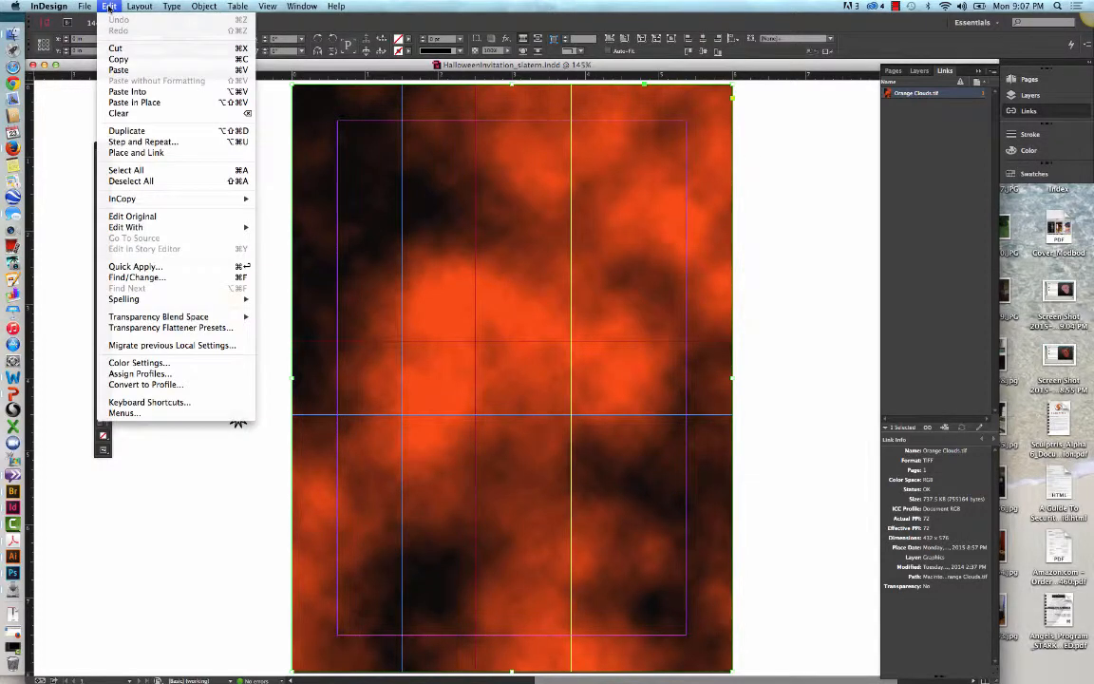
left_click(123, 102)
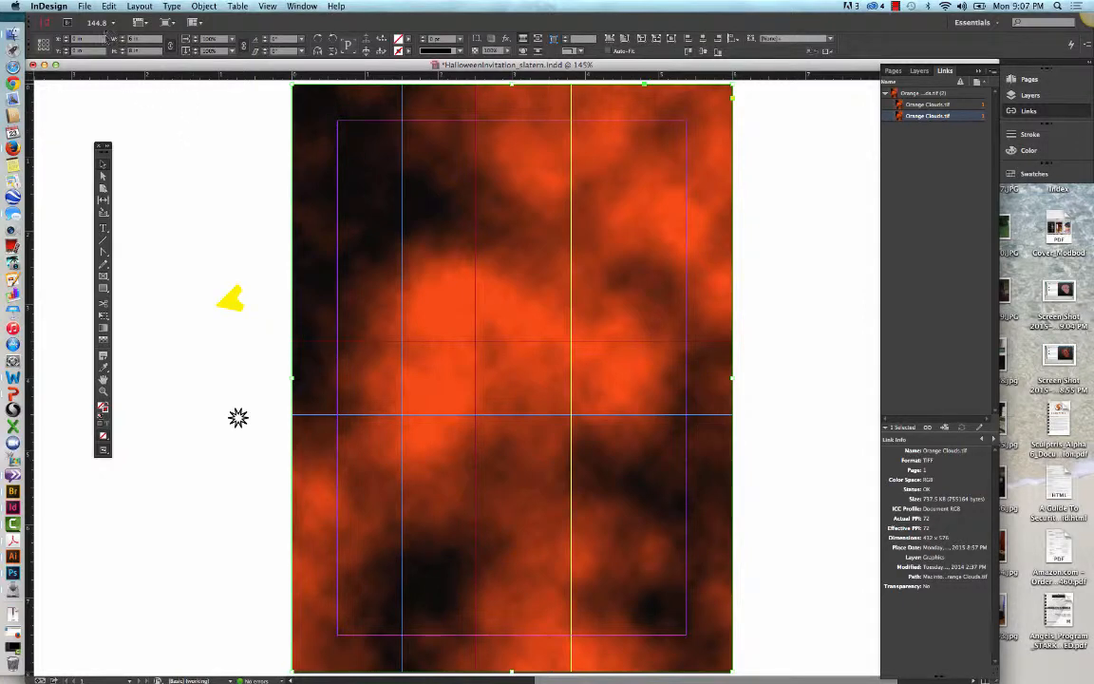
left_click(80, 5)
mouse_move(109, 6)
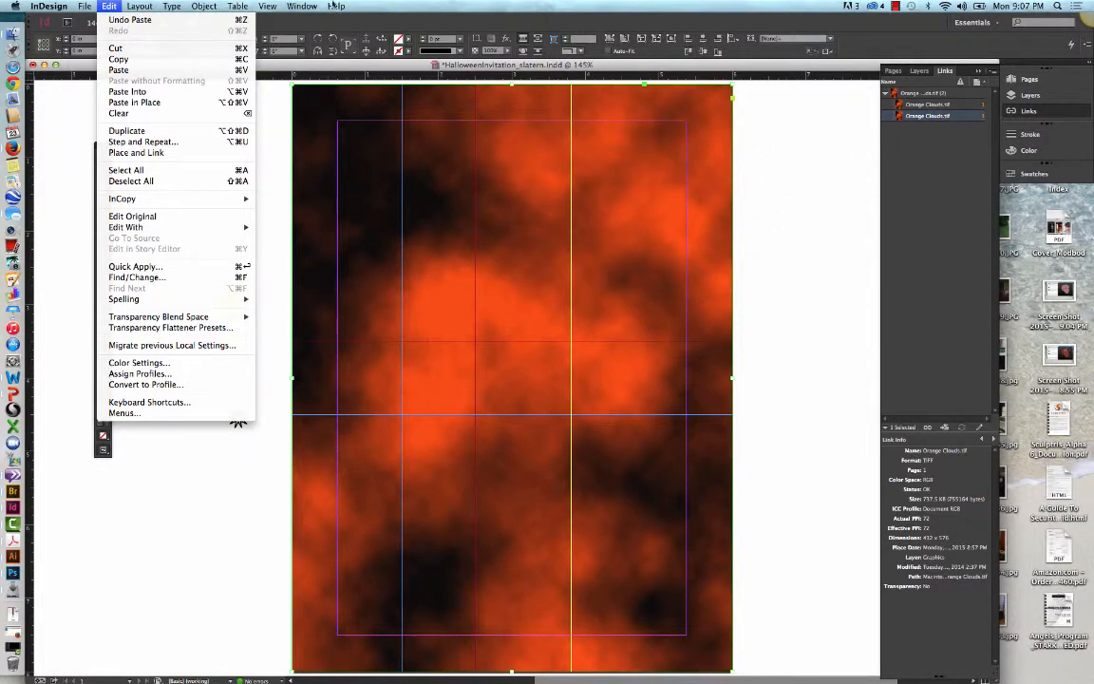
mouse_move(76, 5)
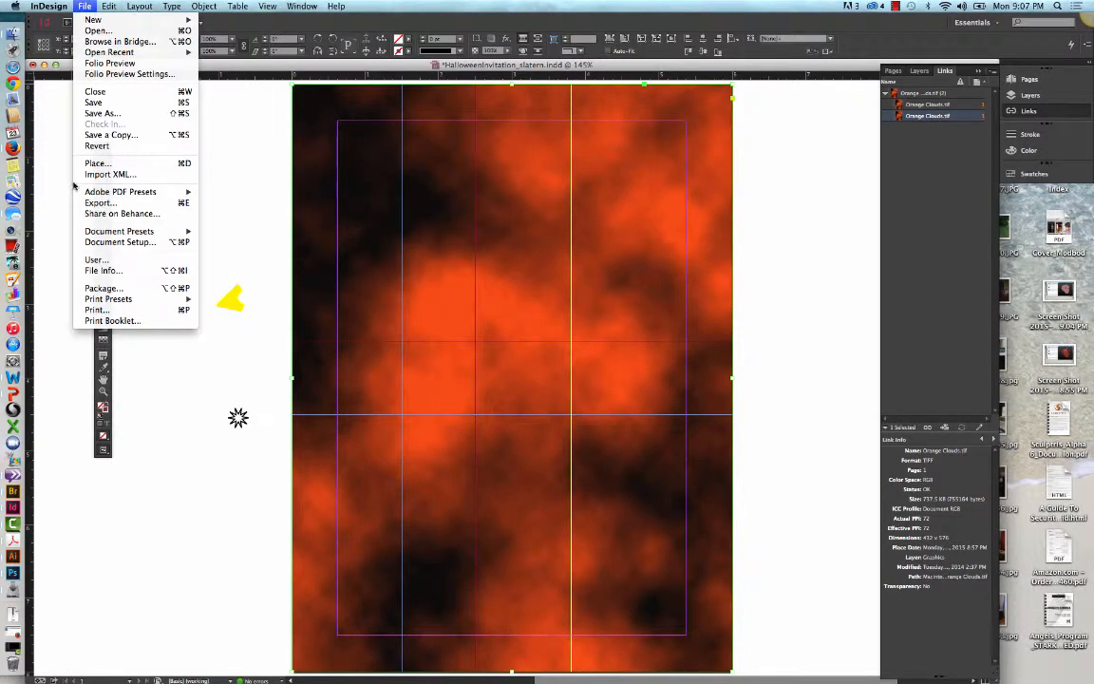
left_click(95, 164)
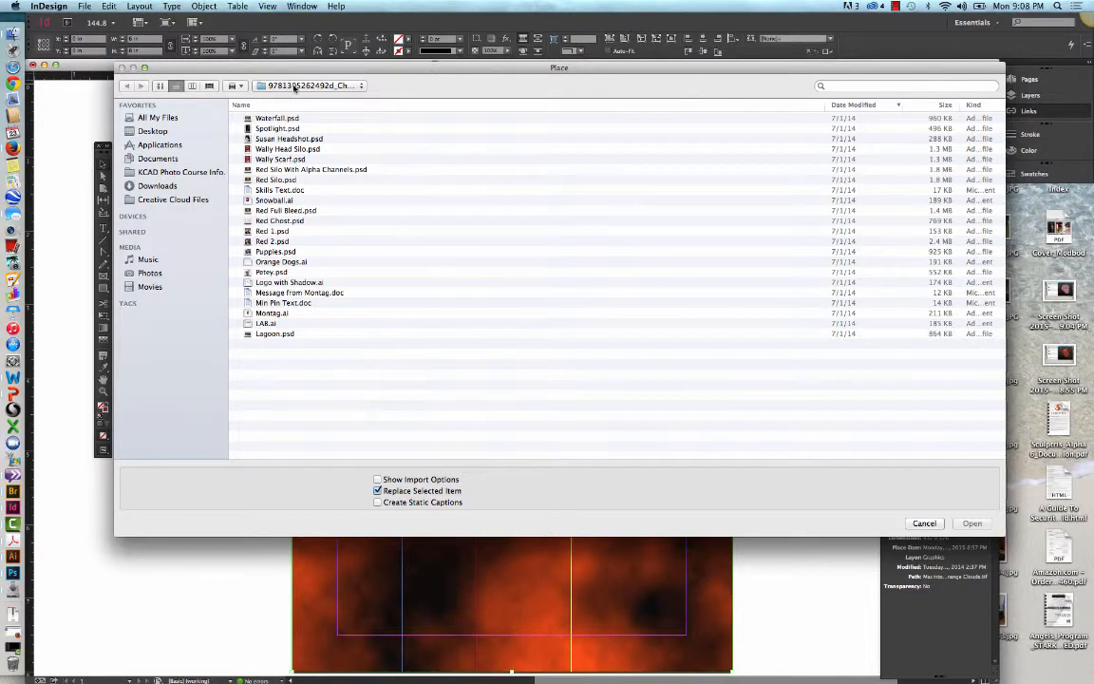
left_click(295, 86)
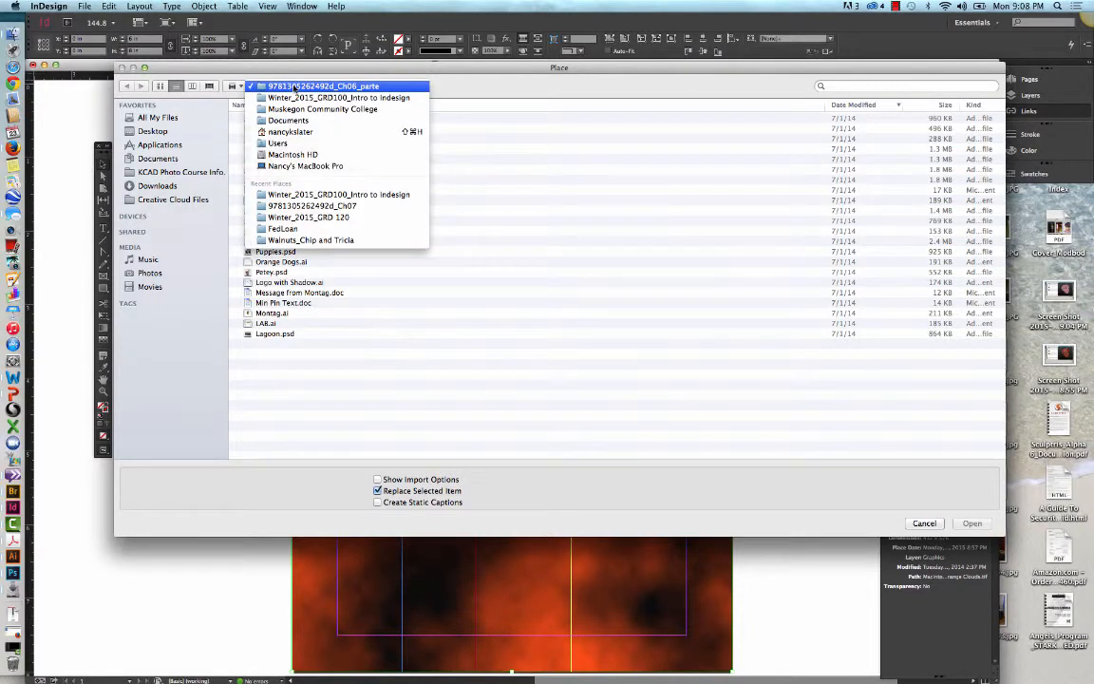
left_click(312, 205)
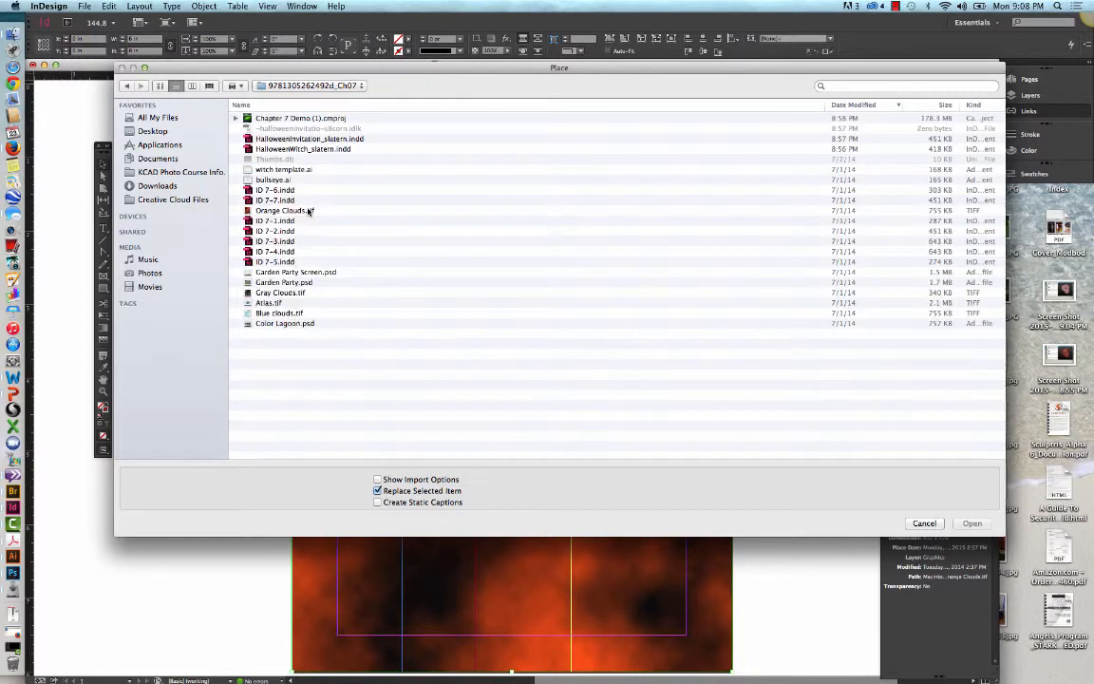
left_click(285, 312)
left_click(971, 523)
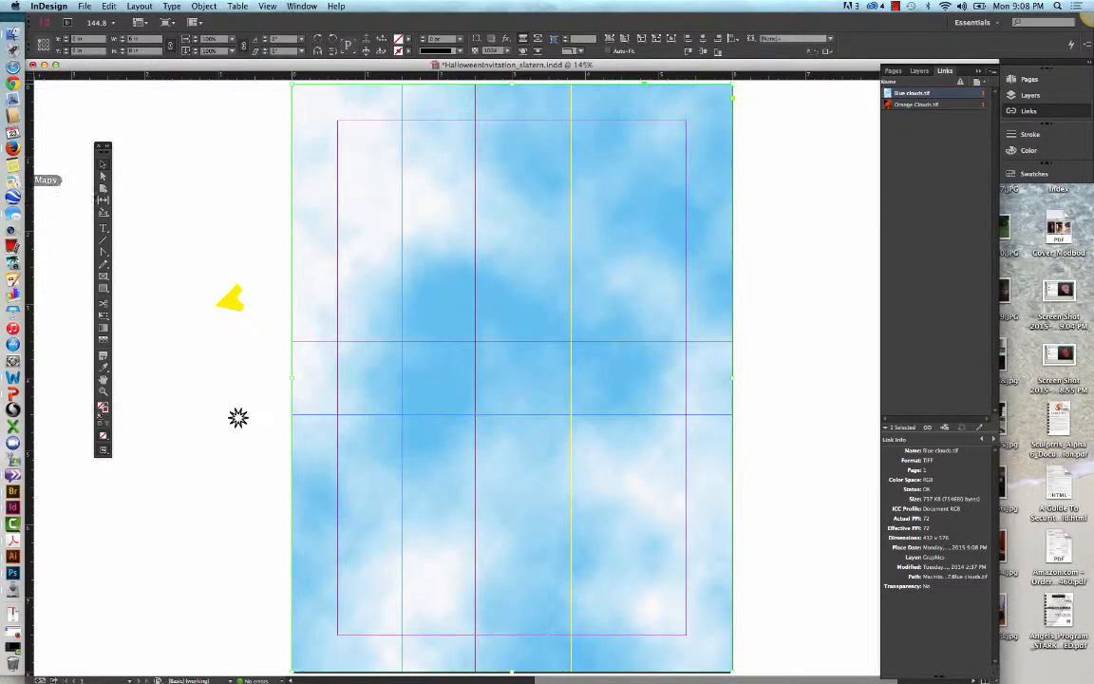
Step: Deselect everything and pick the blue clouds frame's path with the Direct Selection tool
left_click(101, 178)
left_click(209, 173)
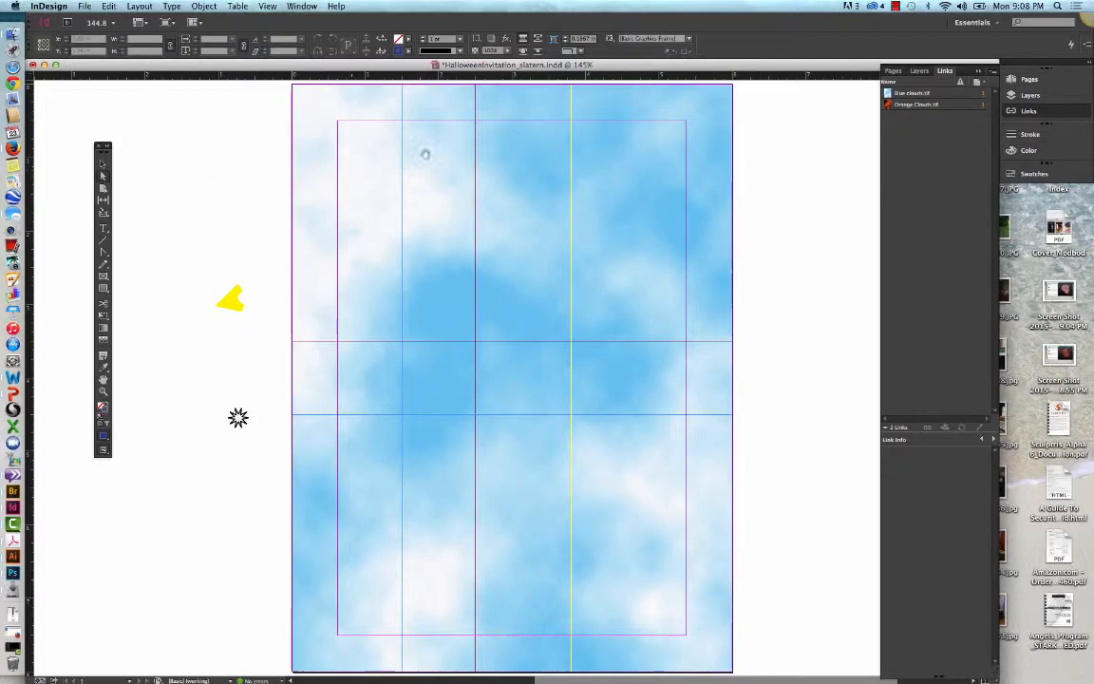
left_click(736, 90)
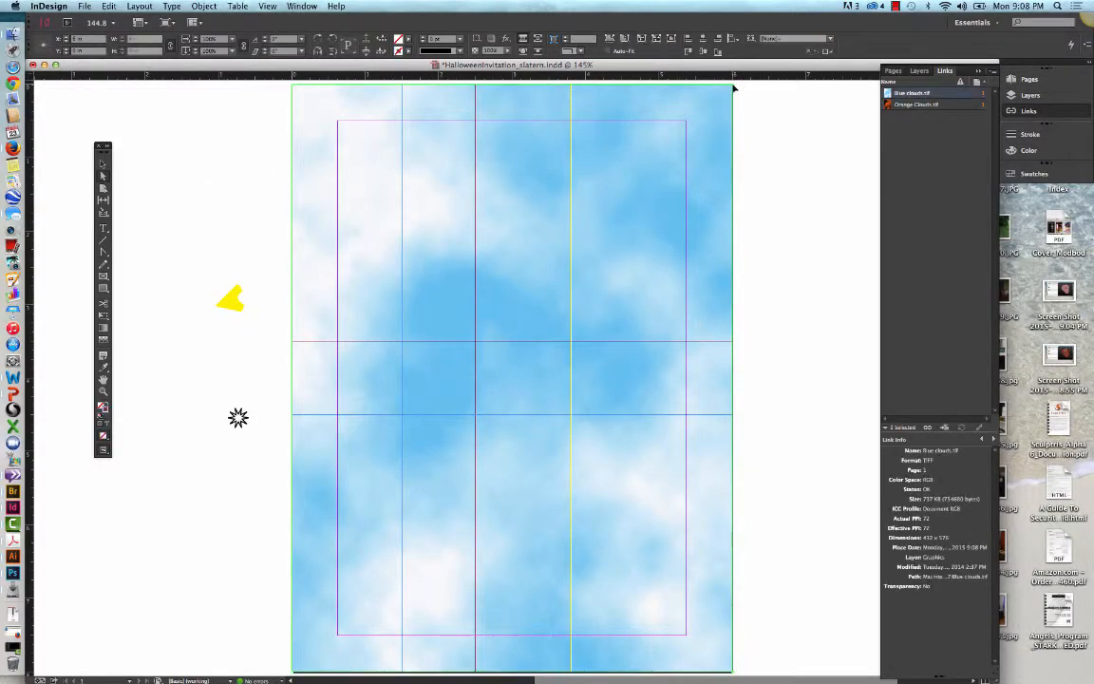
Step: Try pulling the blue clouds frame's upper-right corner point inward, and undo the move
left_click_drag(735, 90, 612, 197)
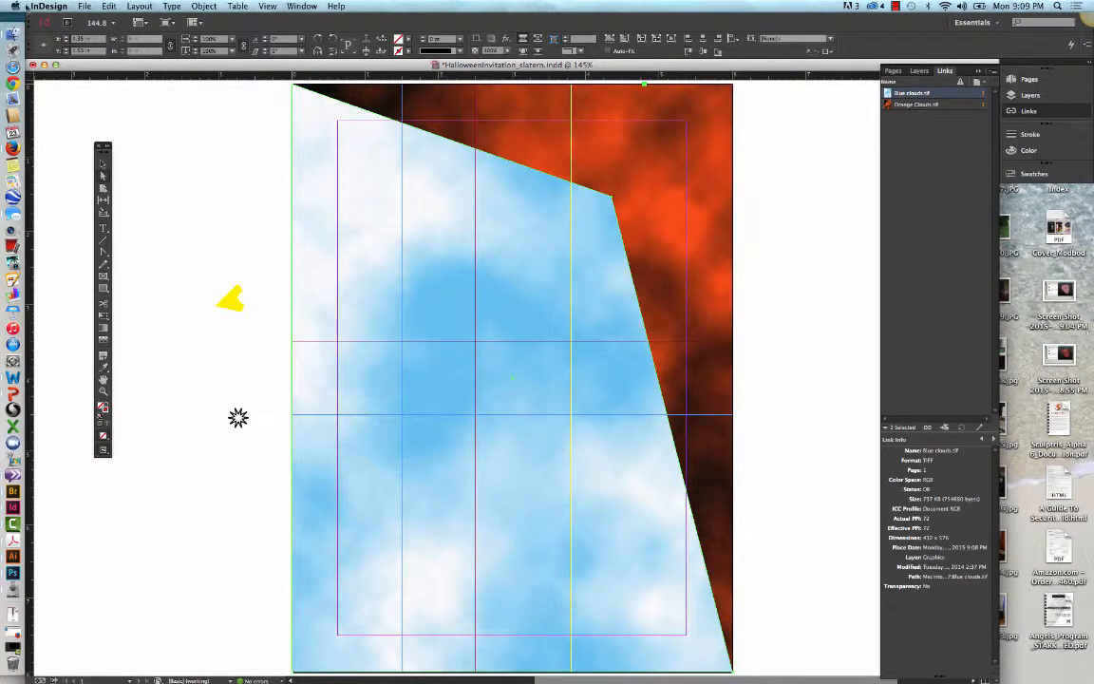
left_click(108, 7)
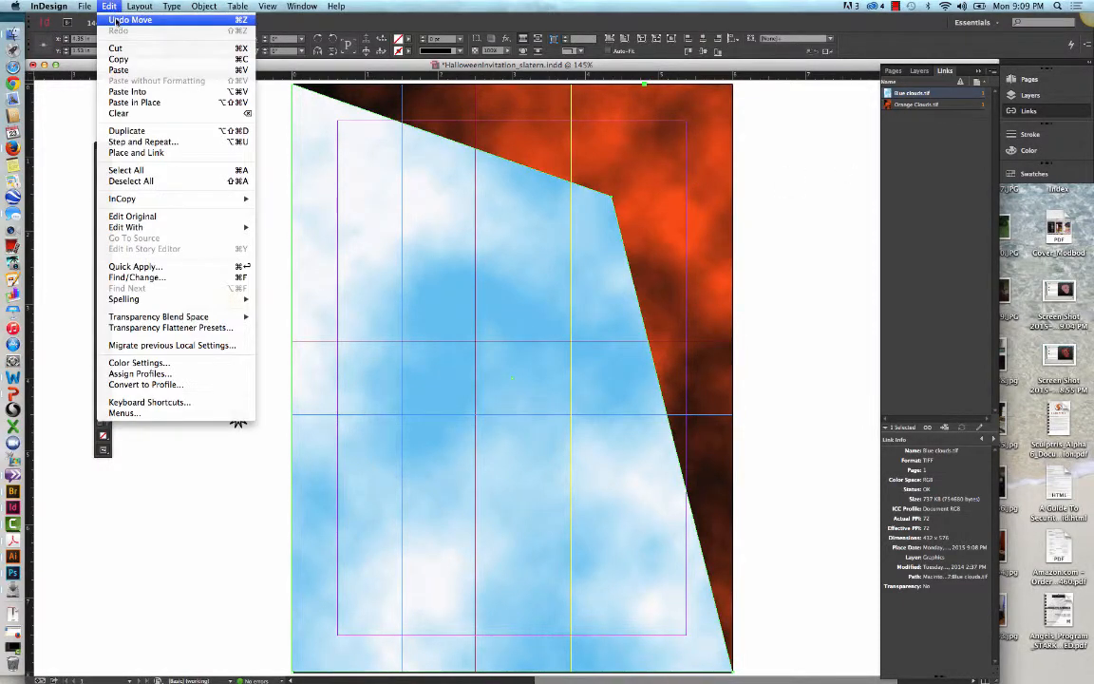
left_click(115, 20)
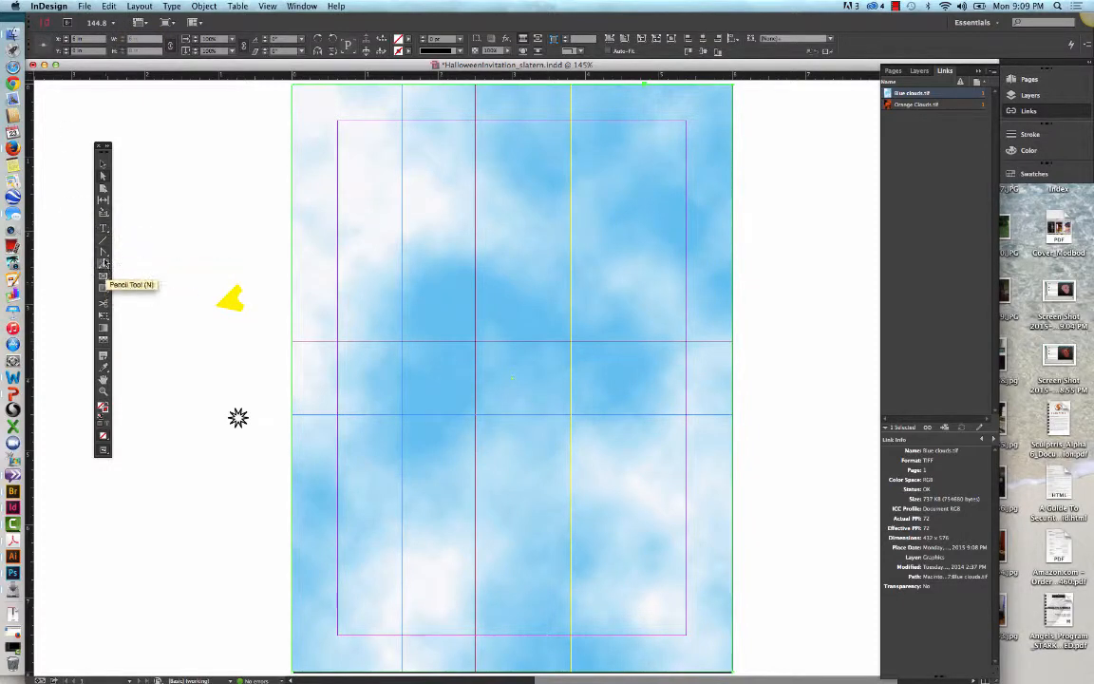
Step: With the Pen tool, add points where the purple guides meet the blue clouds frame's top and right edges, and delete its upper-right corner point
left_click(105, 253)
left_click(128, 253)
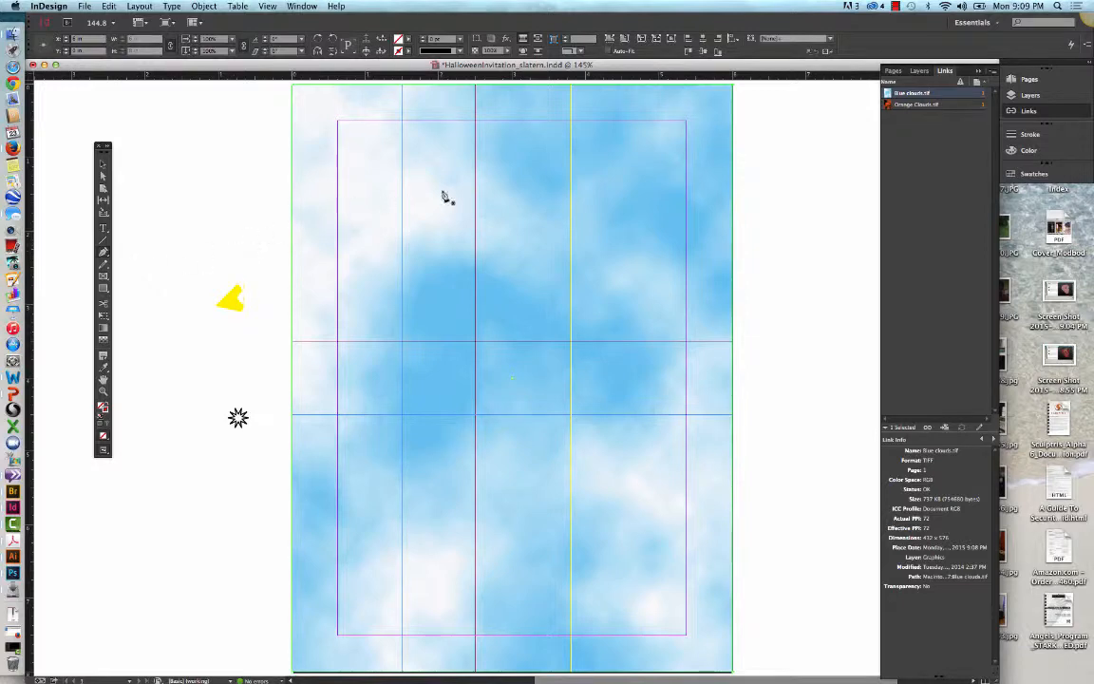
scroll(466, 185, "up", 1)
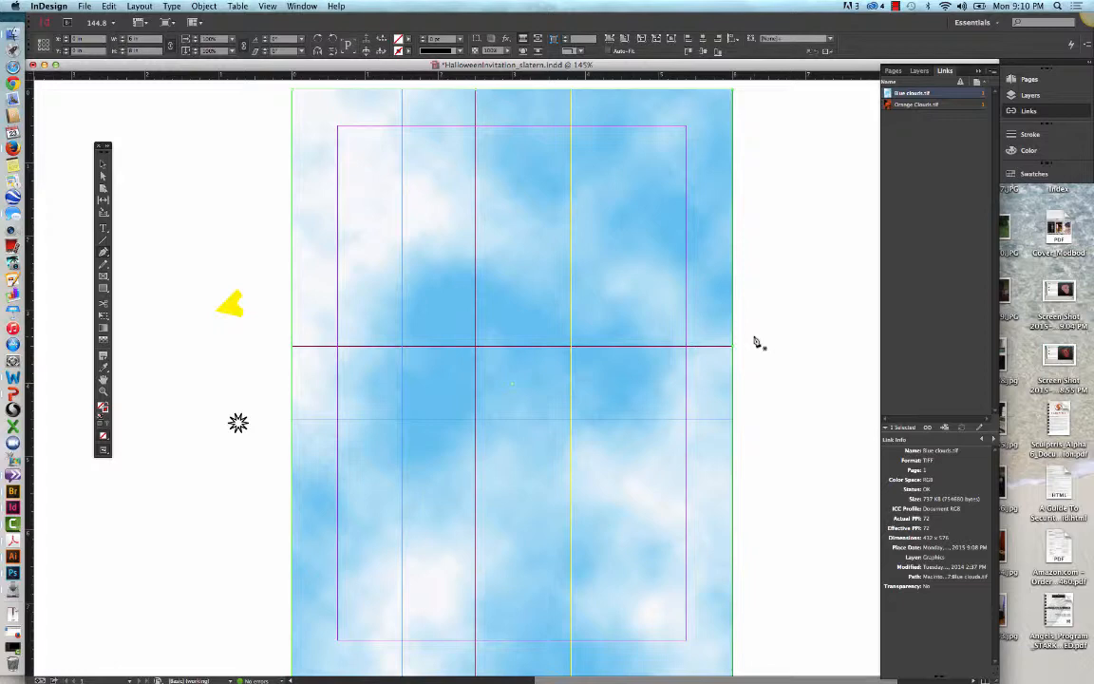
left_click(734, 95)
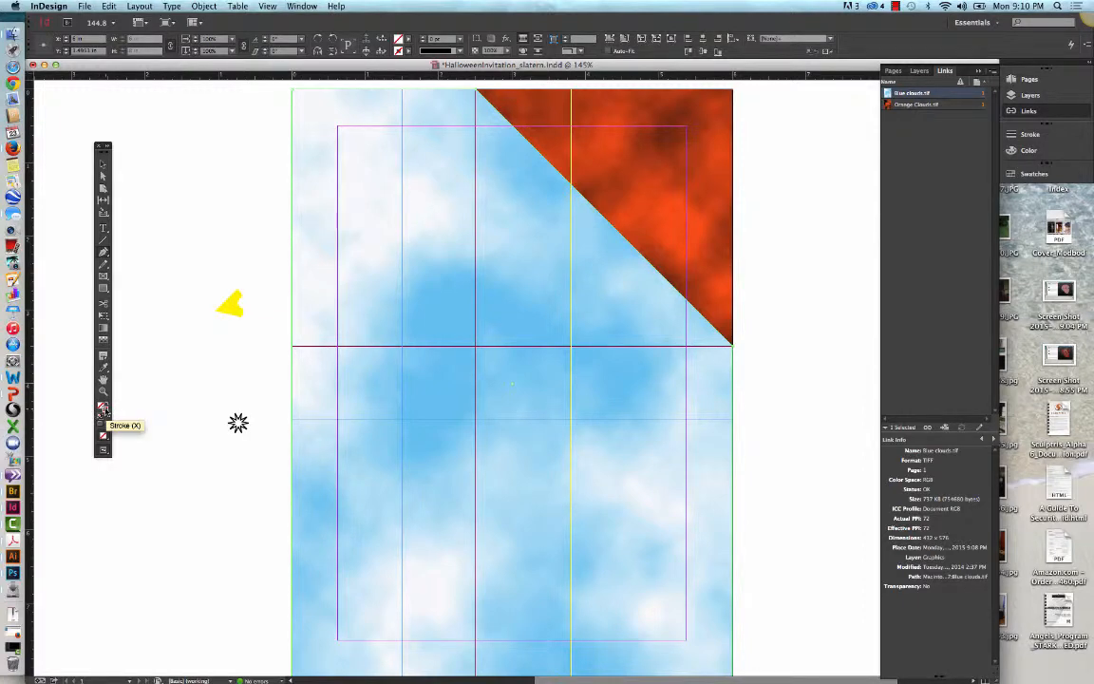
Step: Draw a 4.75 × 7 in rectangle along the margin guides, and open its left side by adding an anchor point there and cutting it
left_click(104, 287)
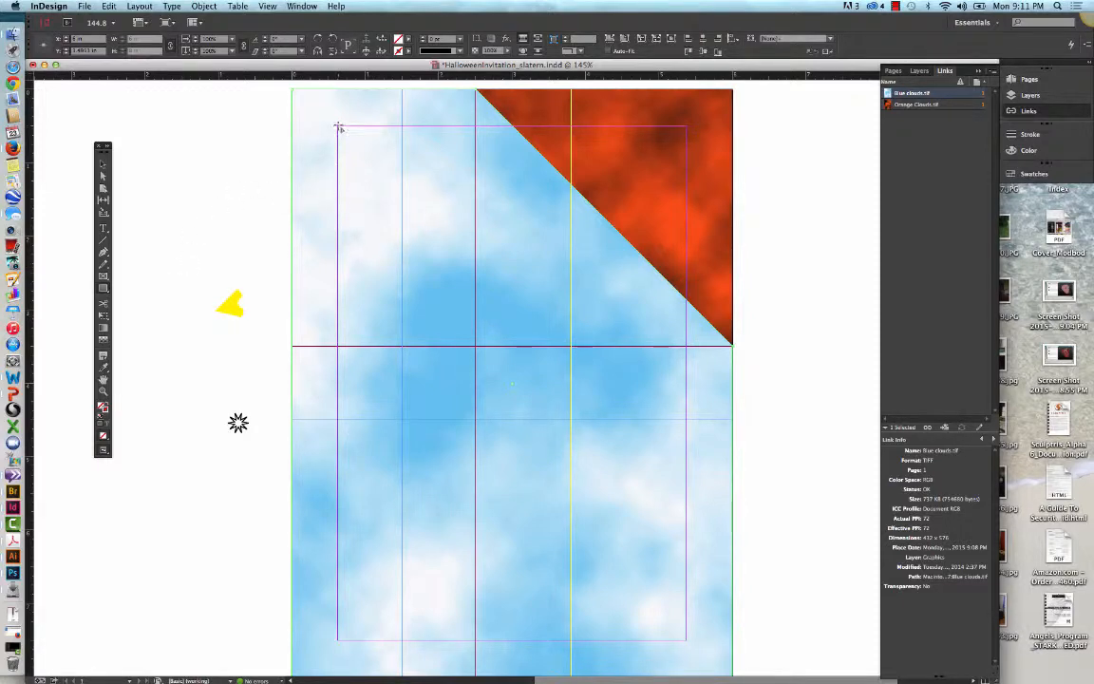
mouse_move(339, 127)
left_mouse_down()
mouse_move(692, 282)
mouse_move(686, 601)
left_mouse_up()
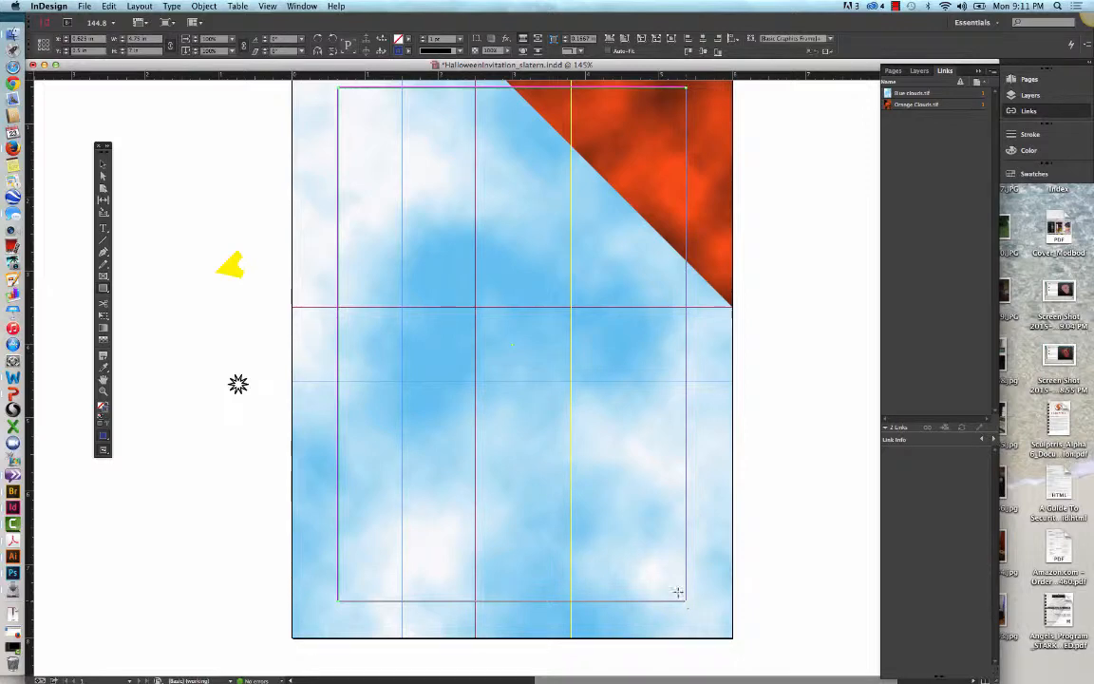
left_click(105, 254)
left_click(338, 280)
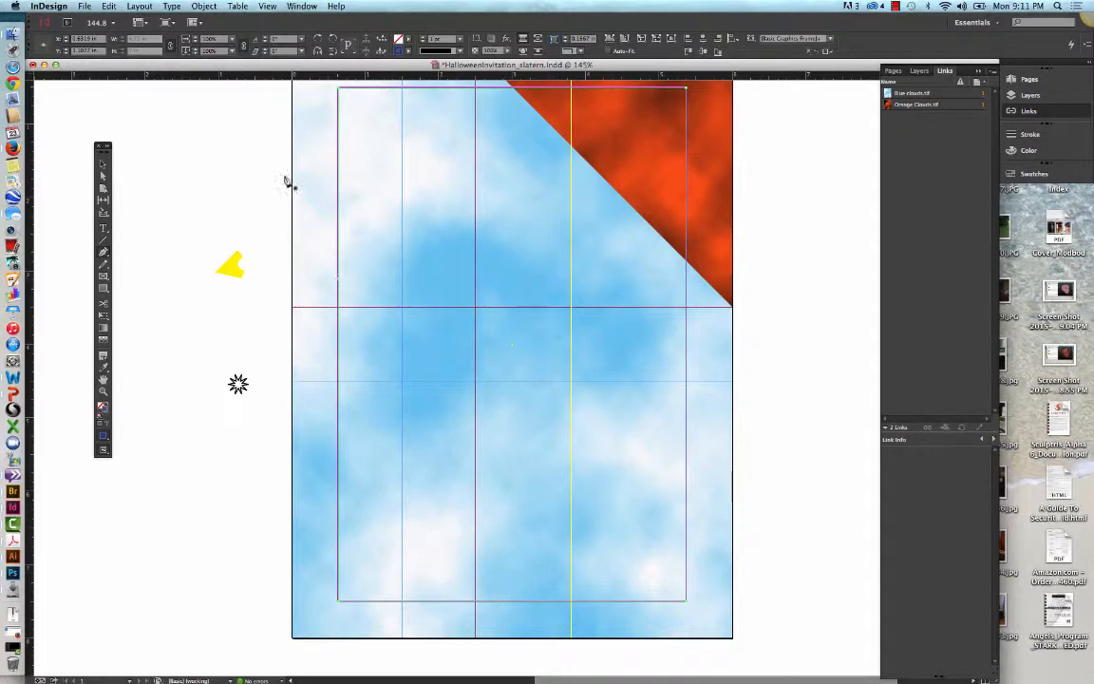
left_click(106, 5)
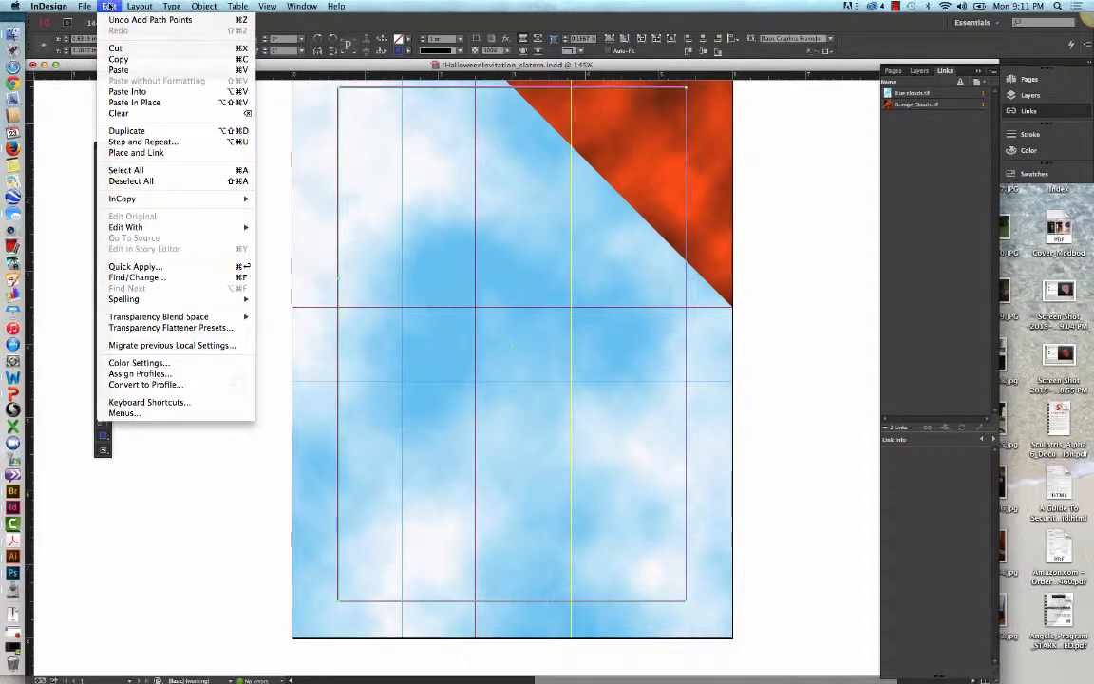
left_click(116, 47)
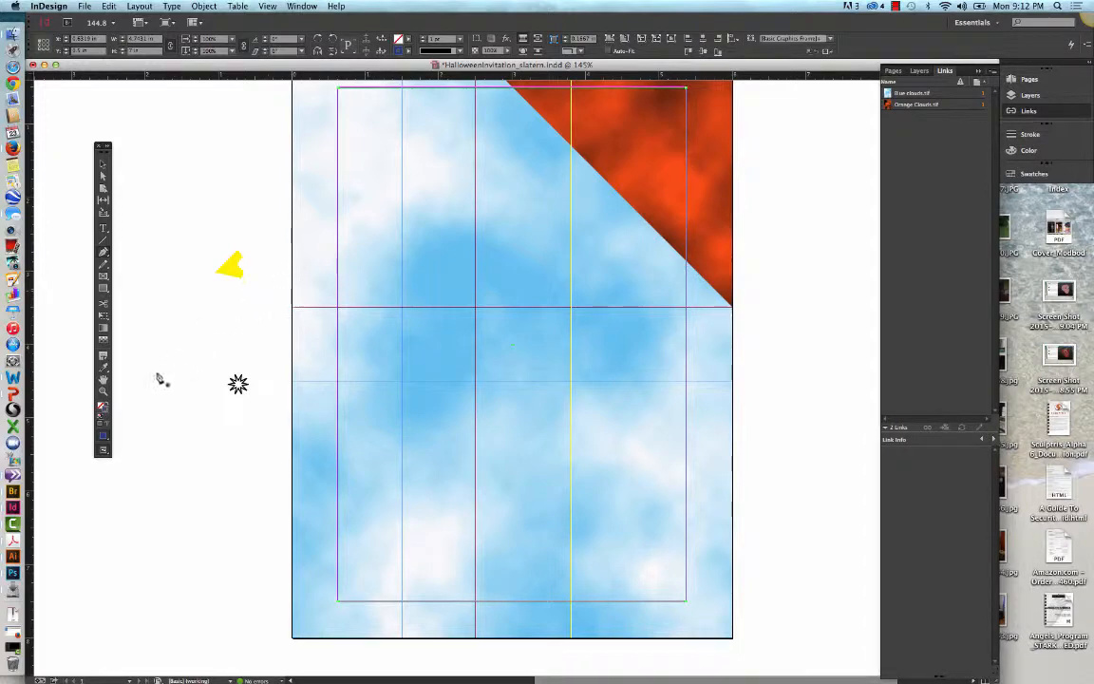
Step: Give the open rectangle path the default black stroke with no fill, and set its stroke weight to 4 pt
left_click(100, 417)
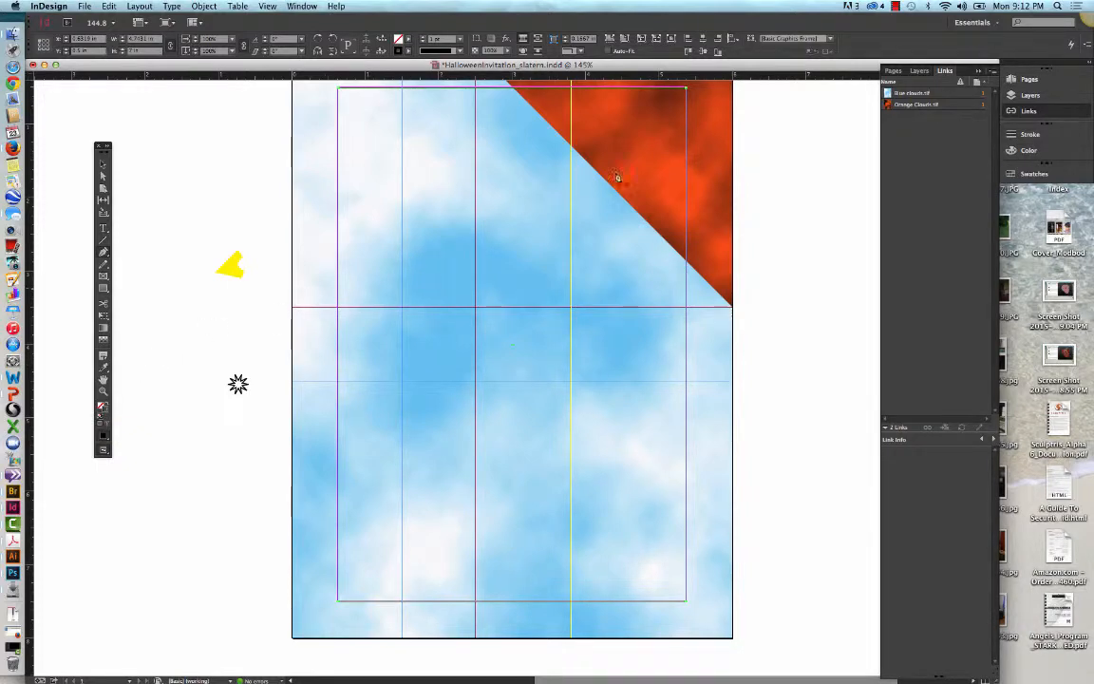
left_click(1029, 134)
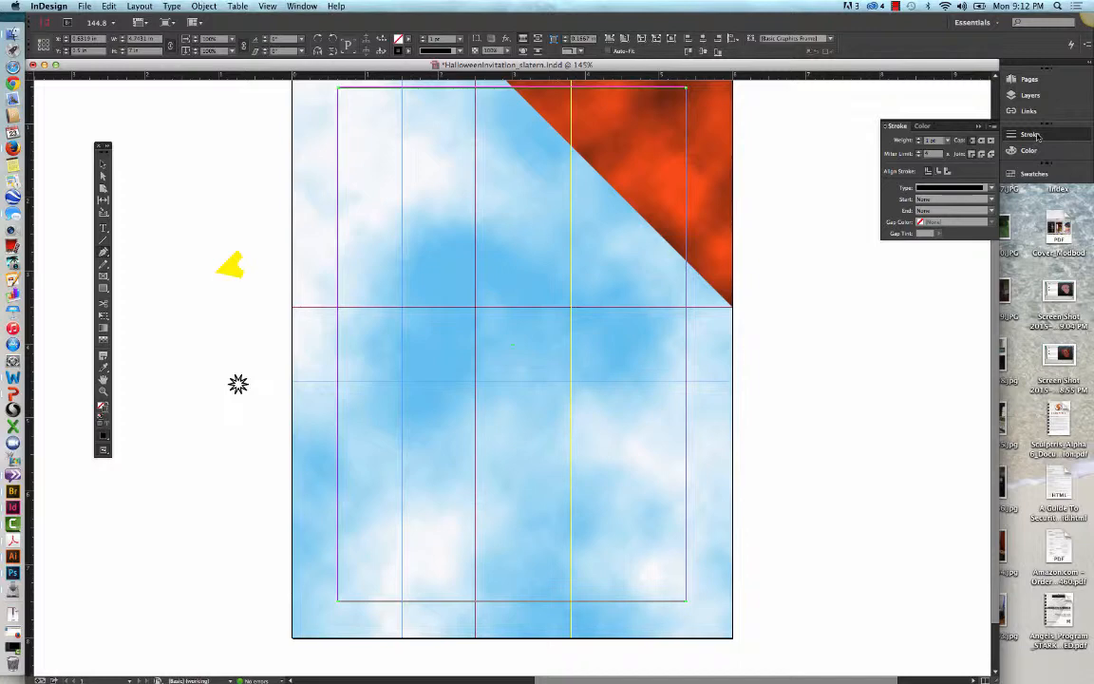
left_click(948, 142)
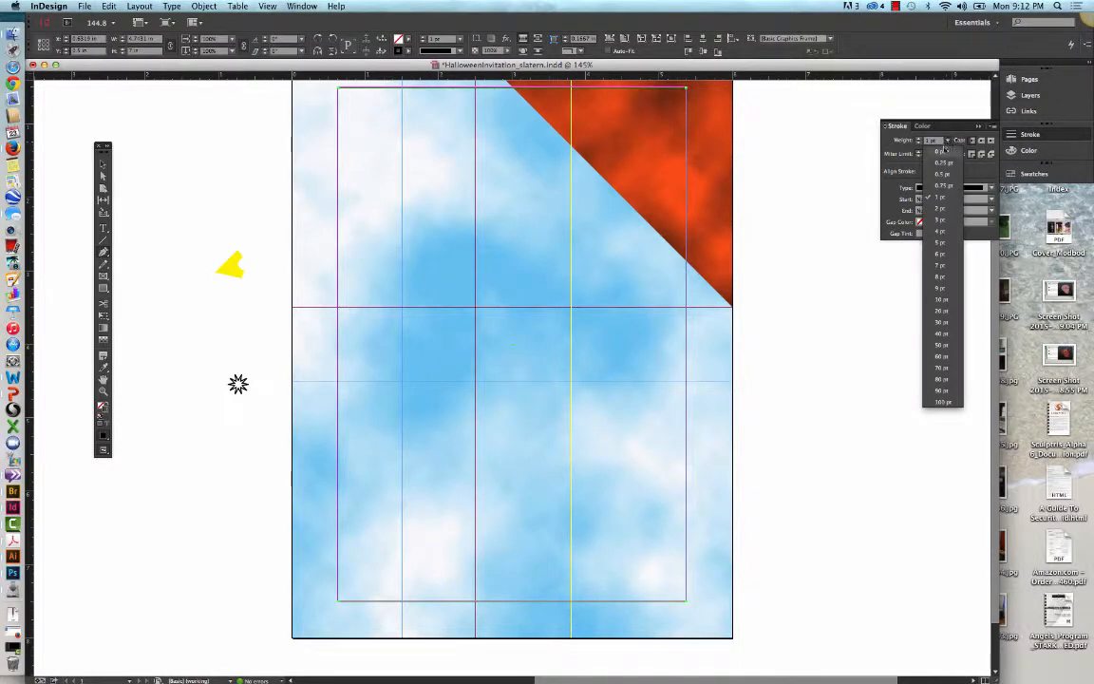
left_click(942, 233)
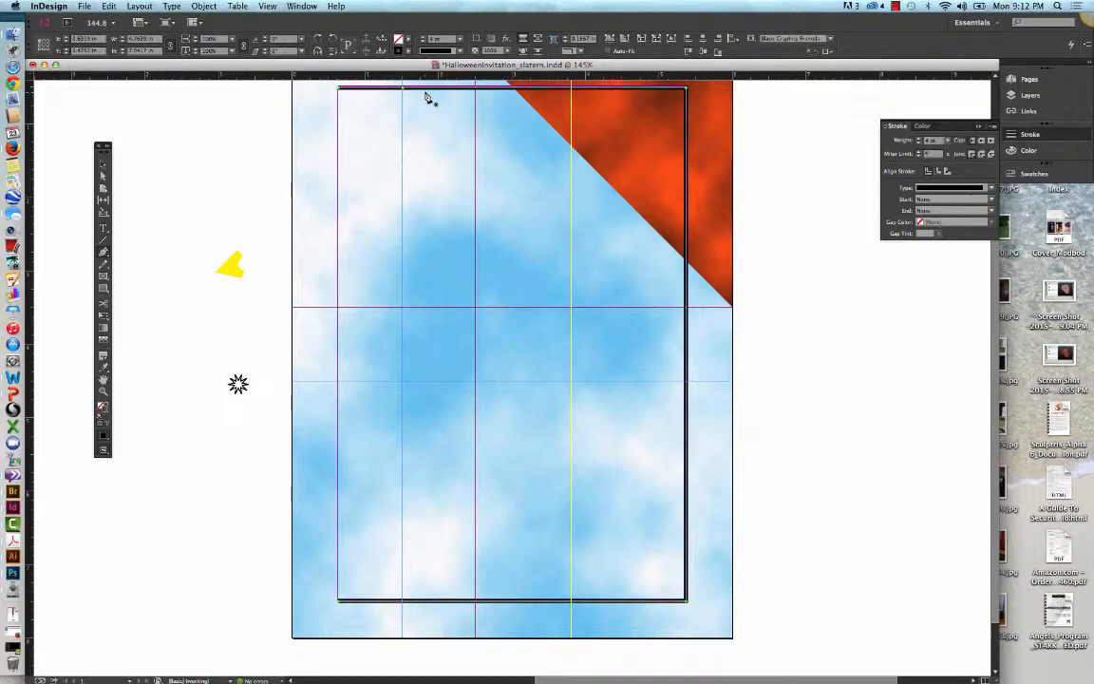
Step: Add points on the border's top and right edges at the blue guides, and remove its upper-right corner with the Delete Anchor Point tool
left_click(686, 382)
left_click(104, 252)
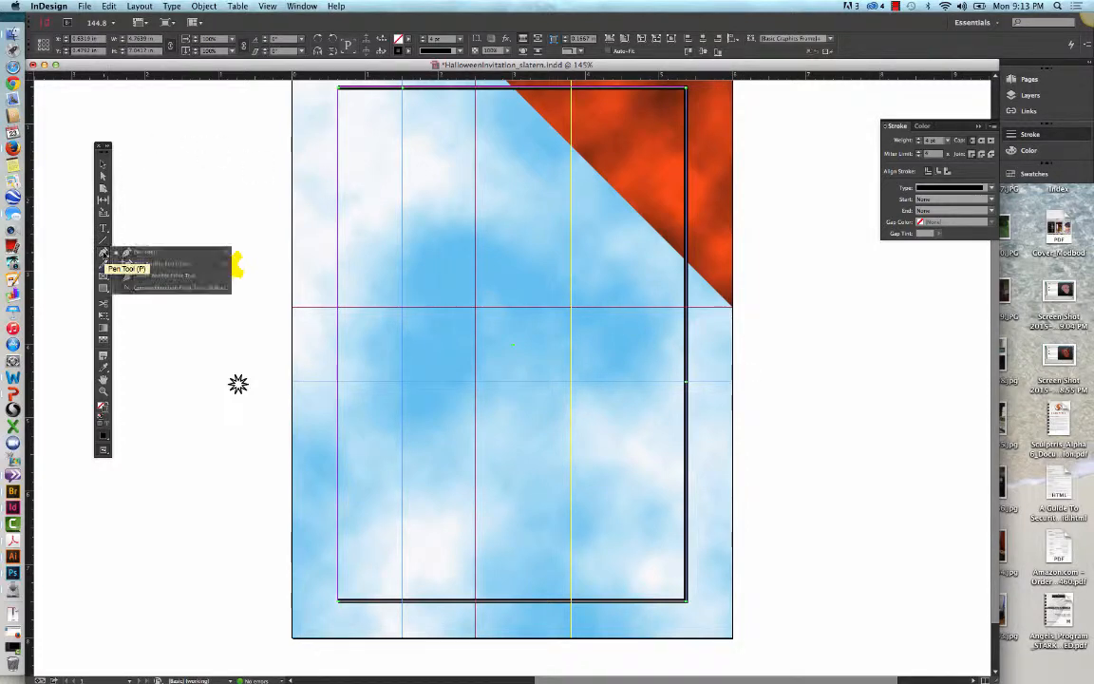
left_click(152, 276)
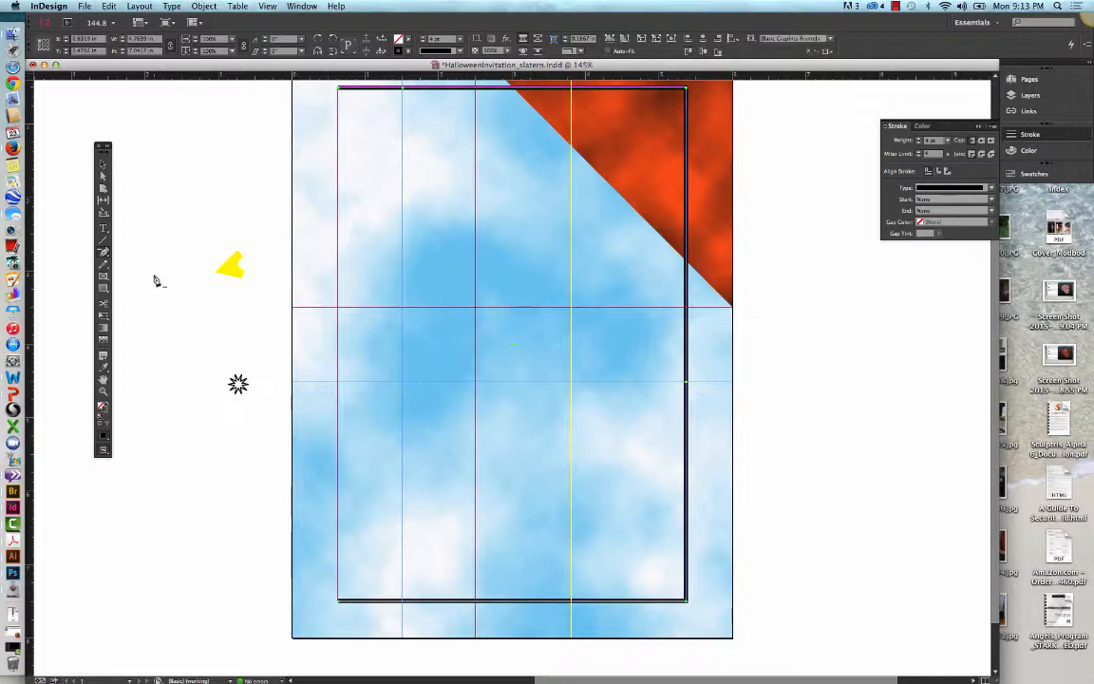
left_click(685, 93)
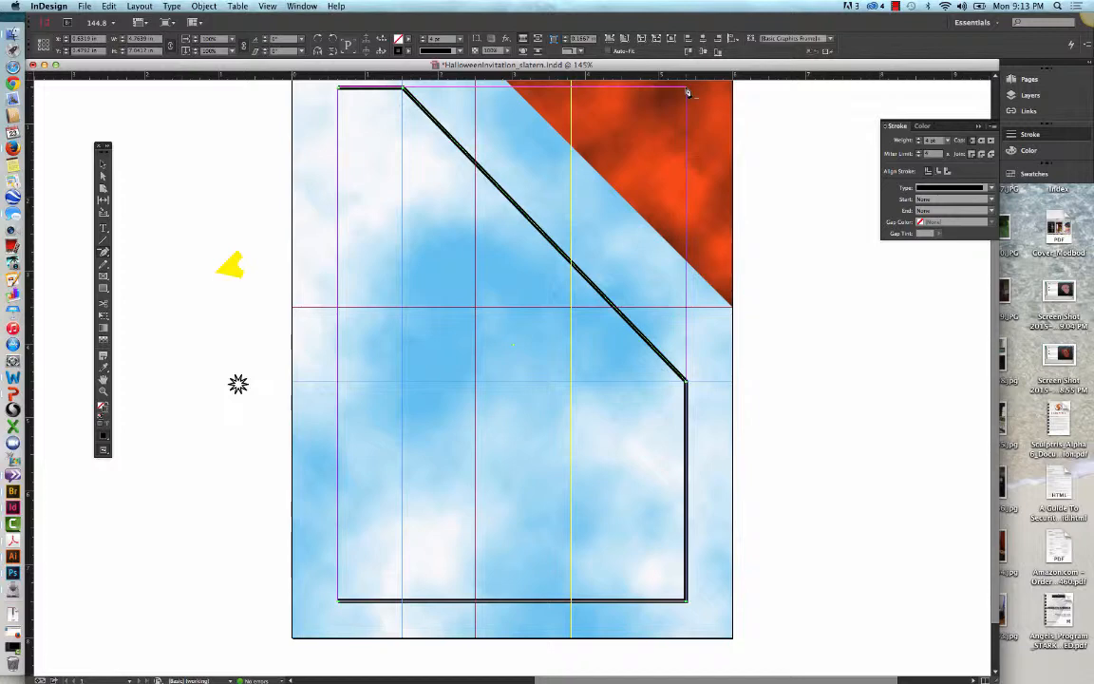
Step: Switch the page to preview without guides and deselect the border to examine the result
key("w")
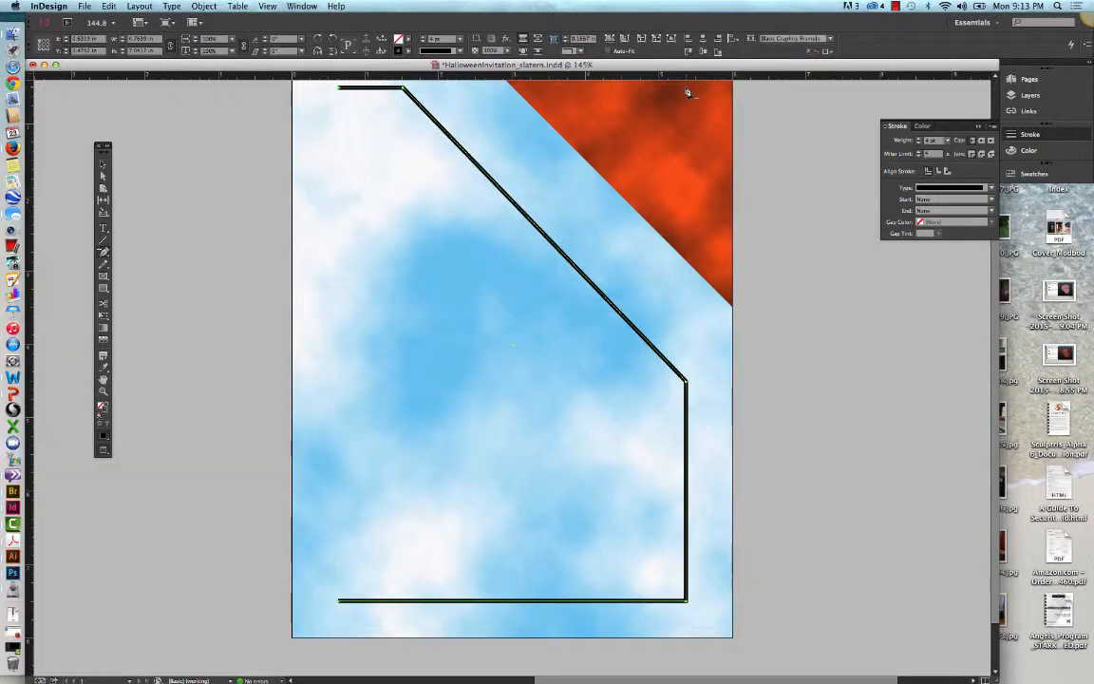
left_click(104, 163)
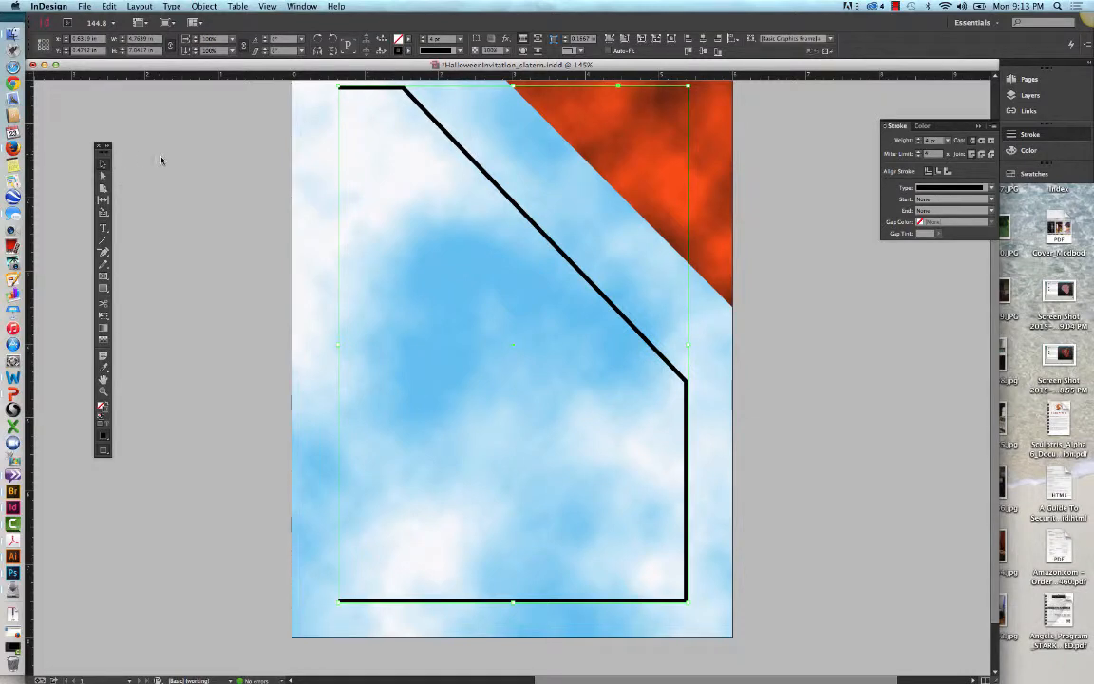
left_click(839, 331)
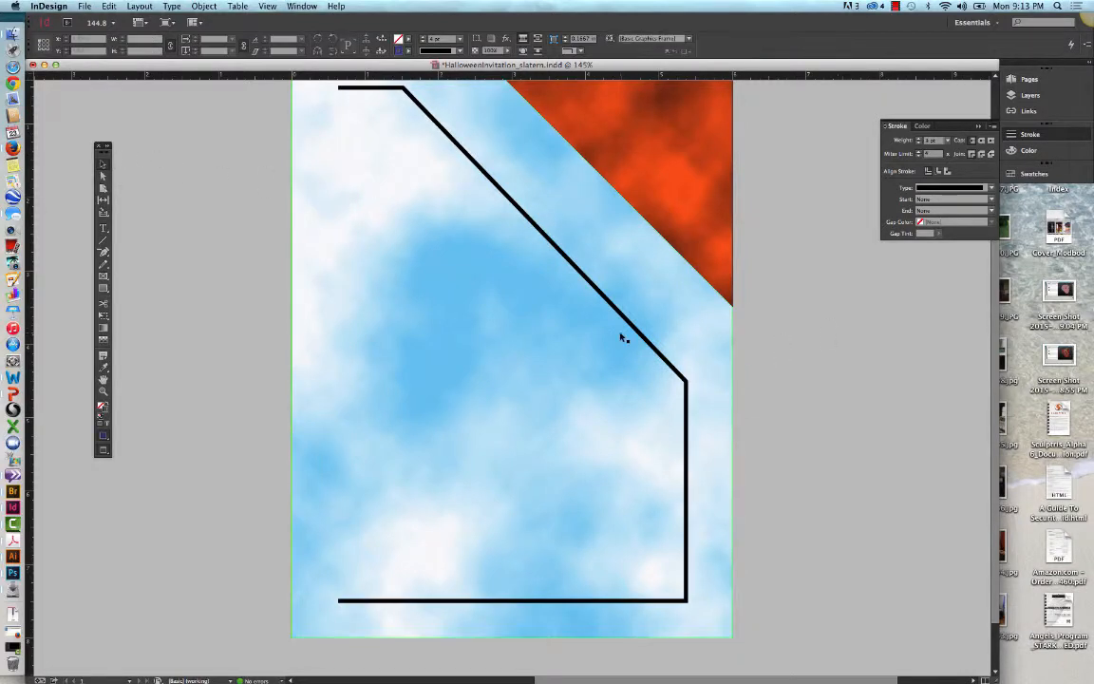
Step: Select the black border path and set its stroke's start shape to CircleSolid
left_click(626, 326)
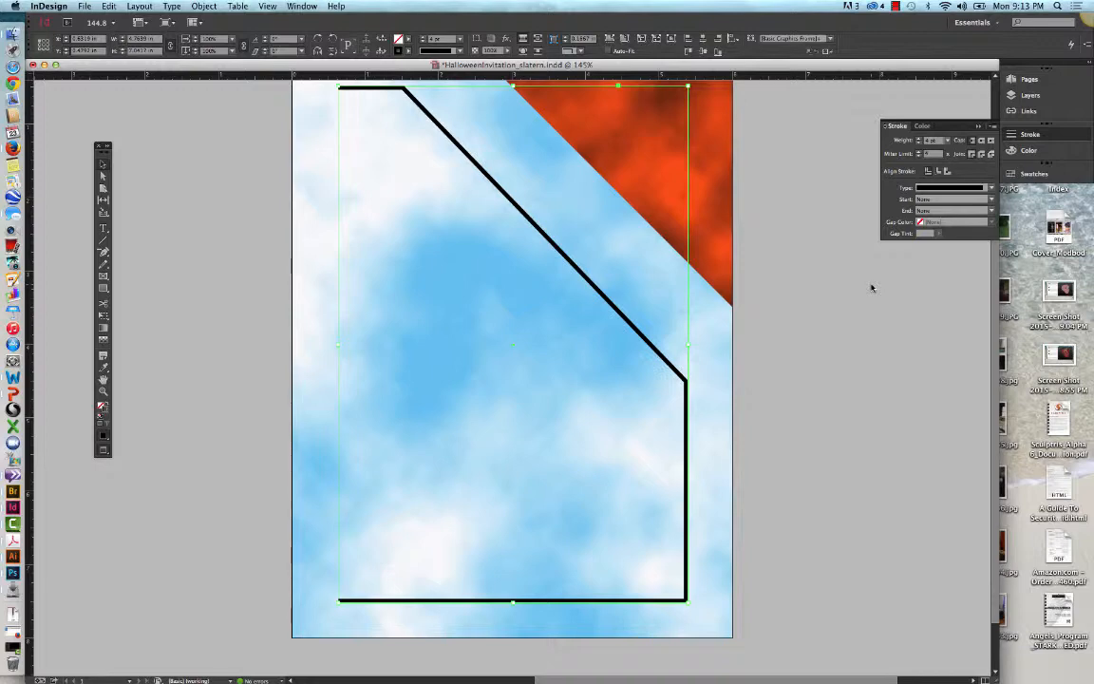
left_click(994, 200)
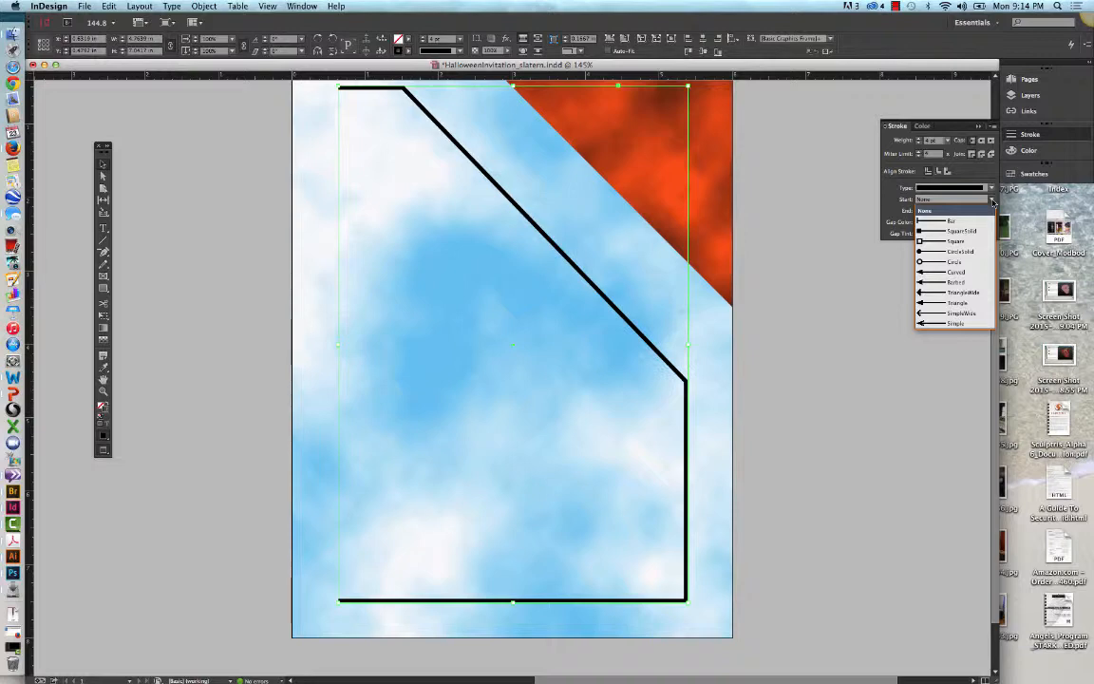
left_click(964, 252)
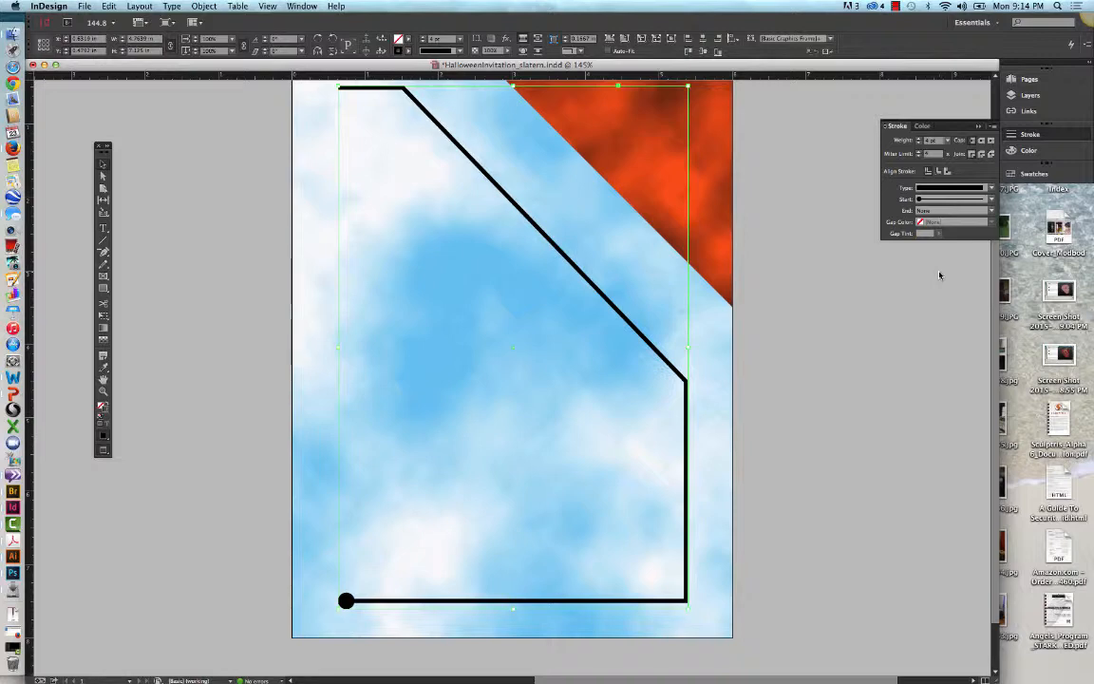
Step: Set the border stroke's end shape to CircleSolid and return the page to the normal view with guides
left_click(992, 211)
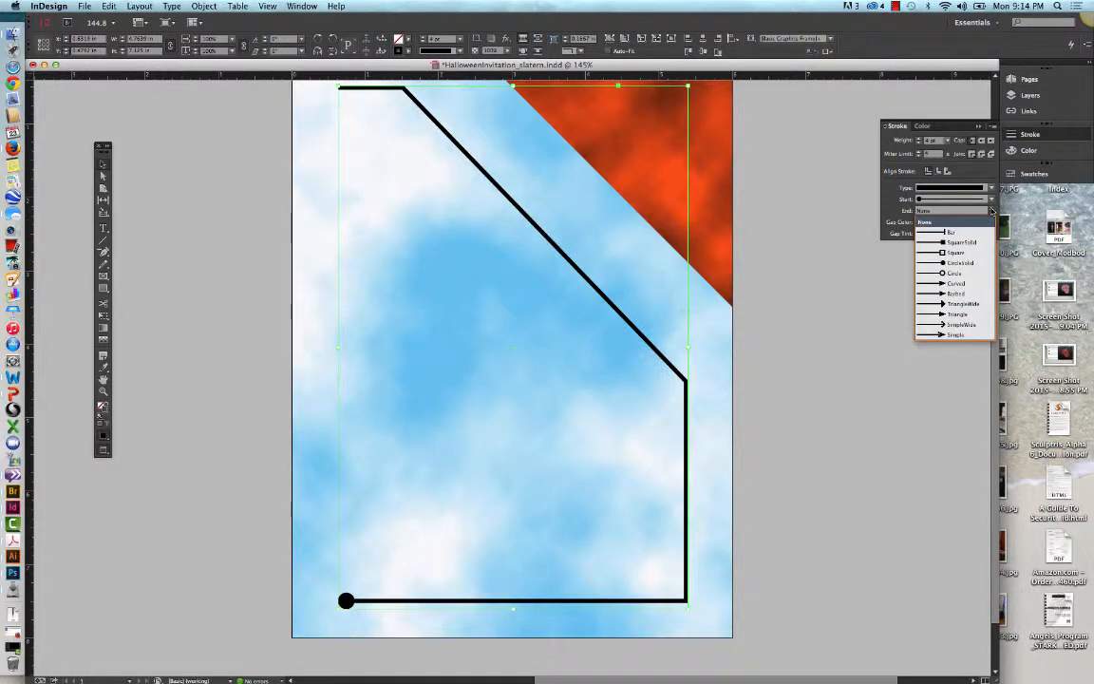
left_click(960, 262)
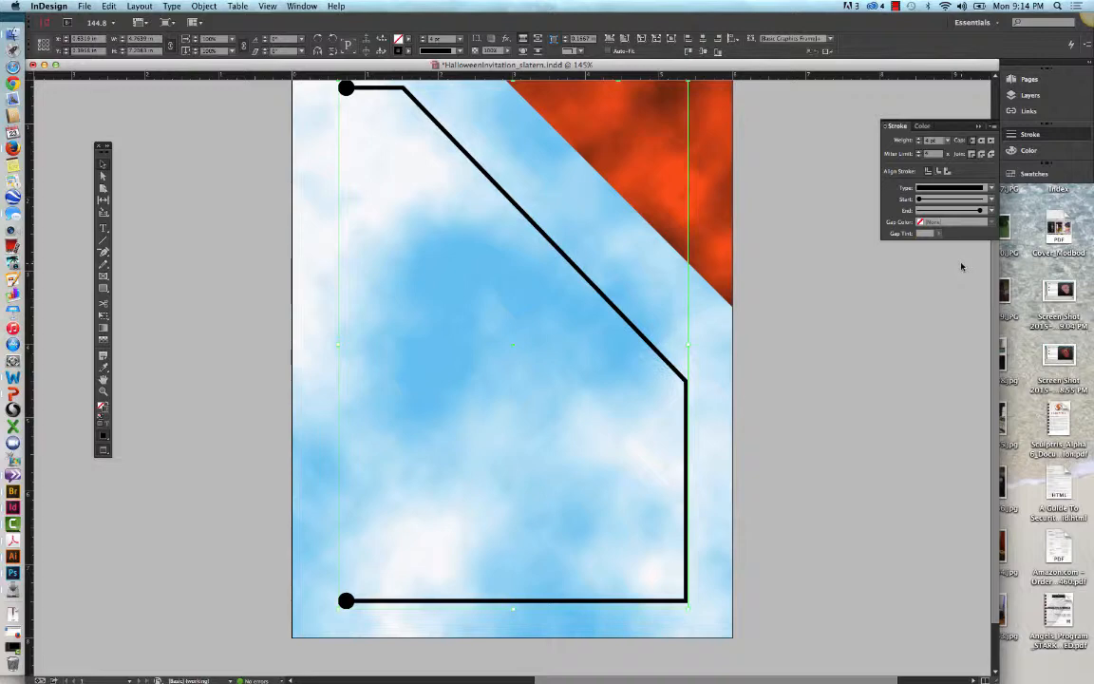
key("w")
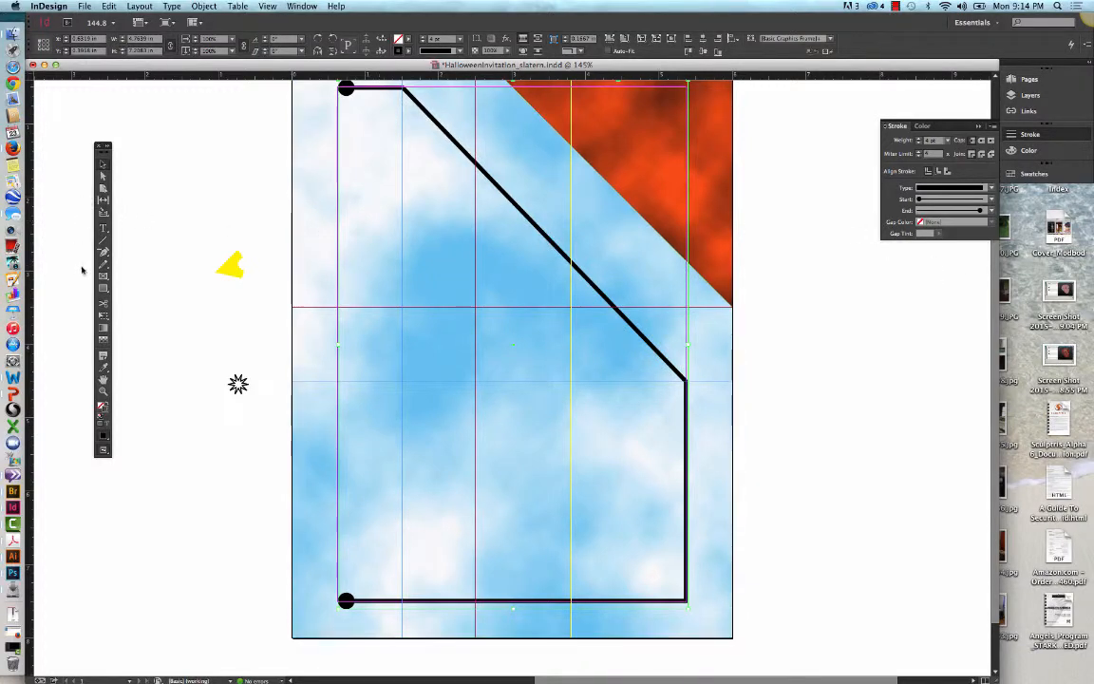
Step: Add anchor points on the border's diagonal at the yellow and magenta guides and between them, and cut the middle point to open a gap
left_click_drag(104, 252, 131, 261)
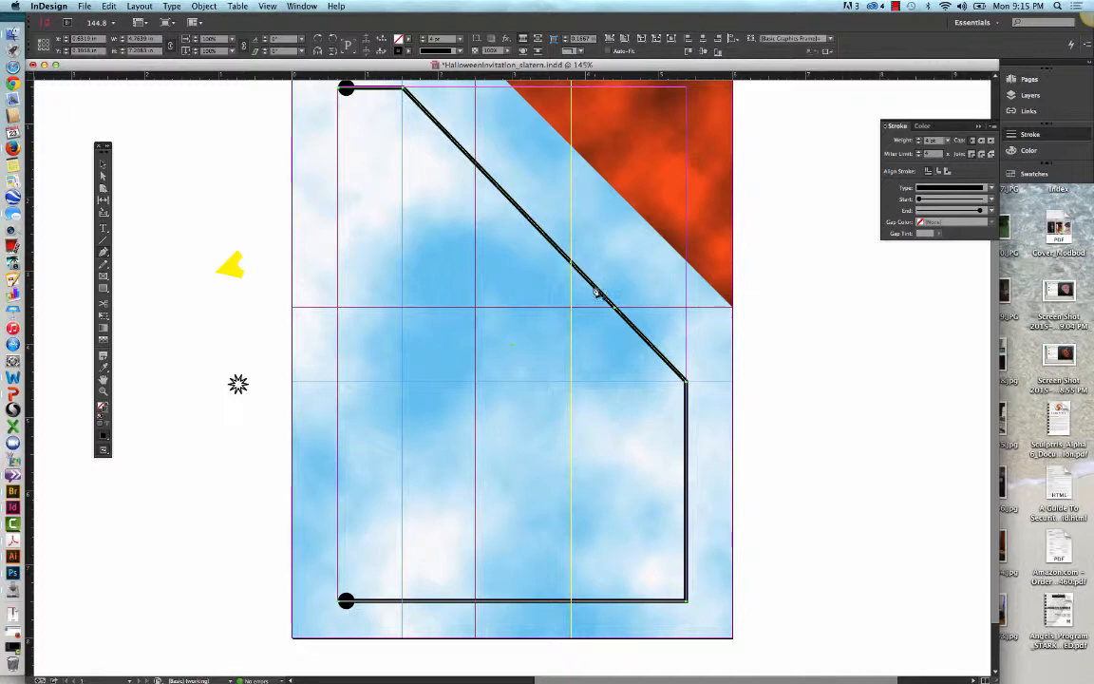
left_click(595, 287)
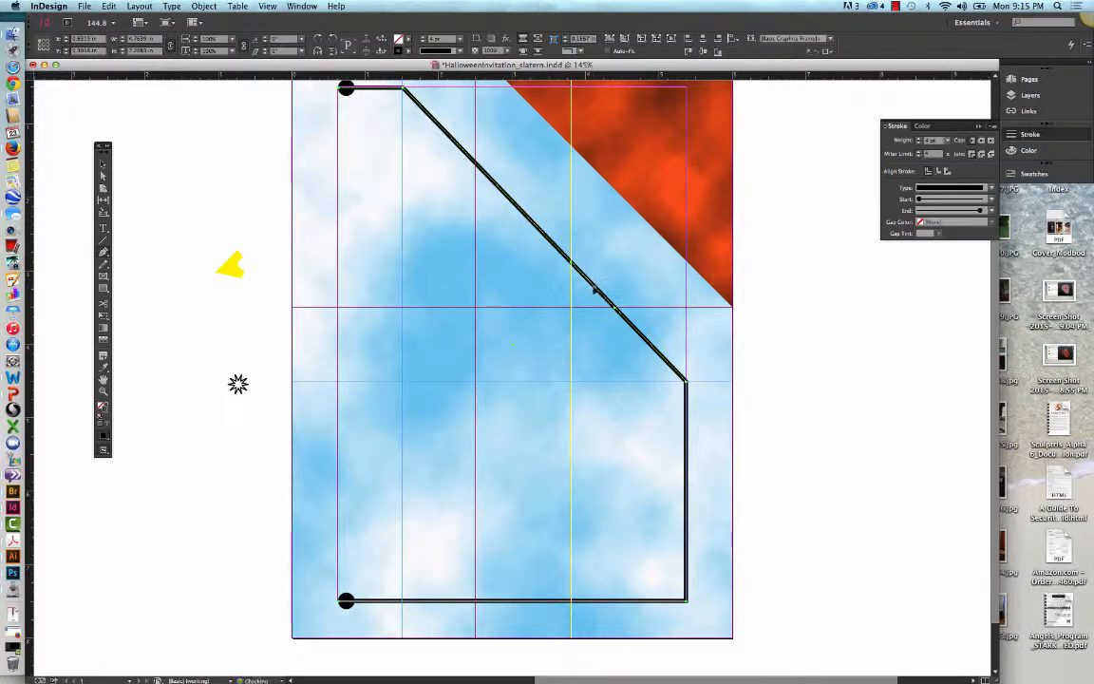
left_click(102, 176)
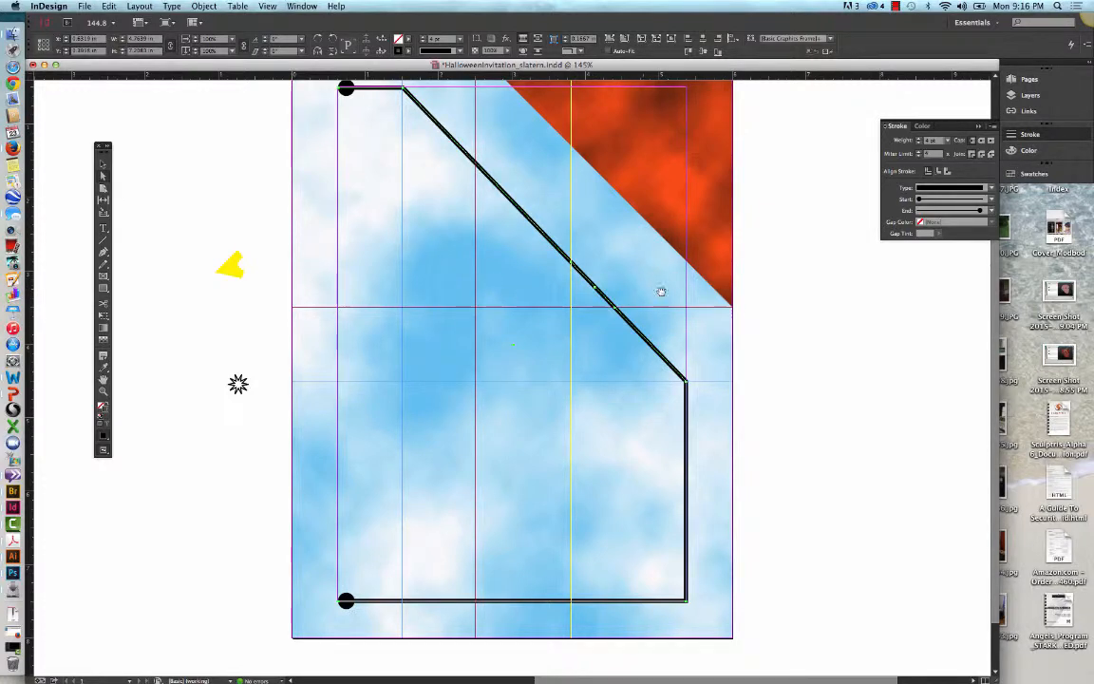
left_click(779, 322)
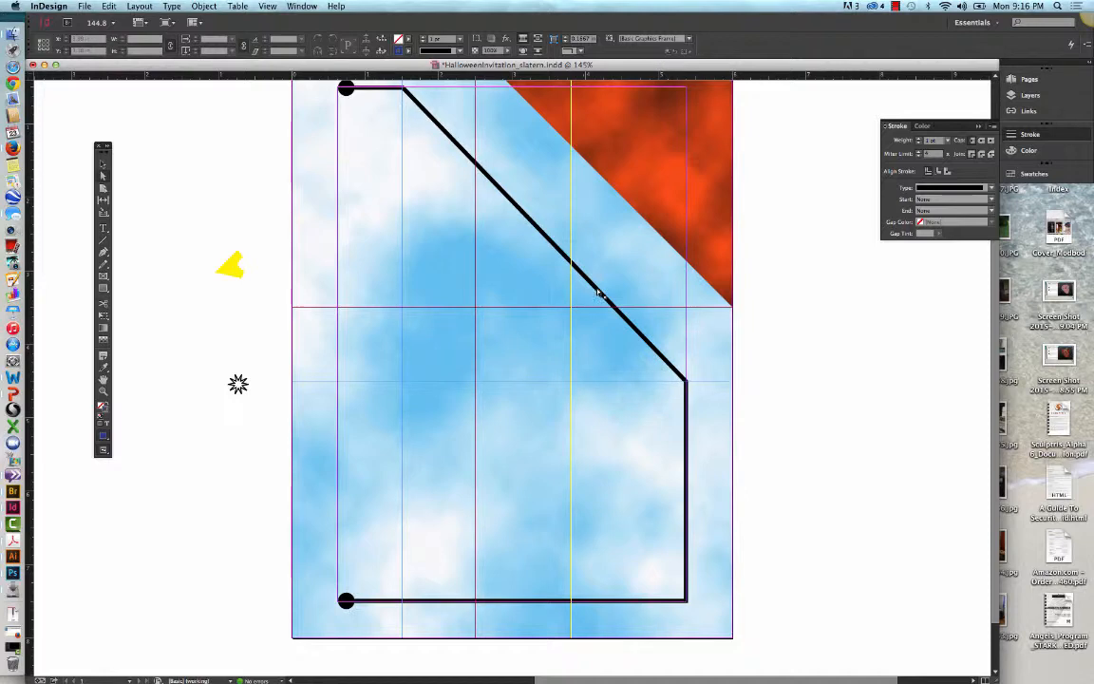
left_click(612, 293)
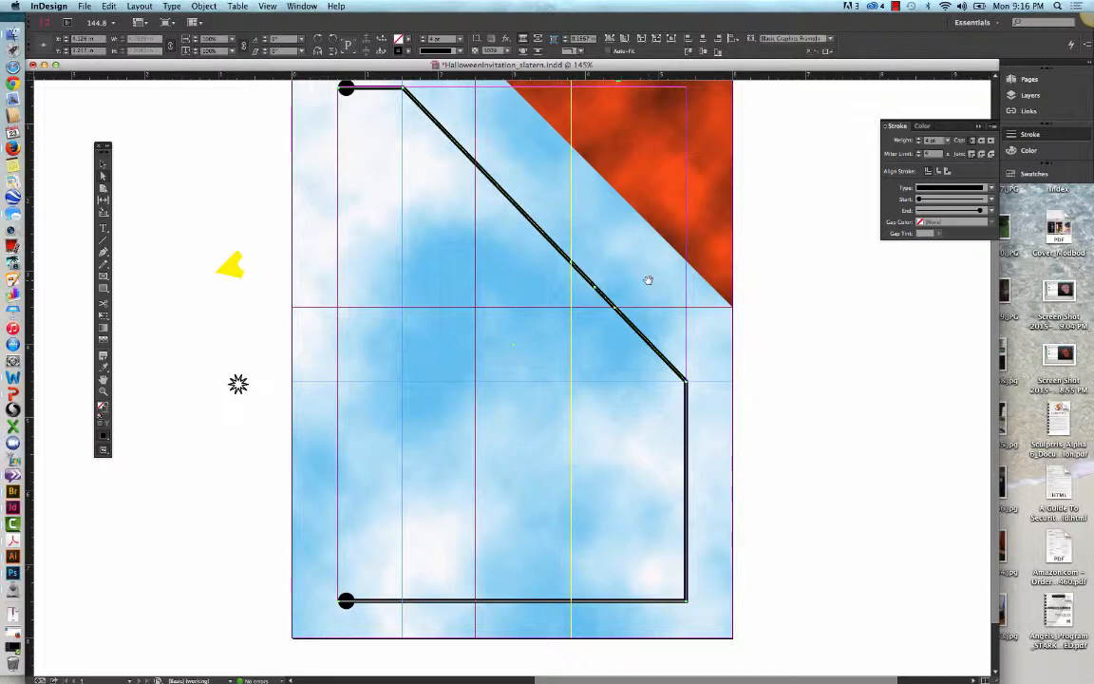
left_click(110, 7)
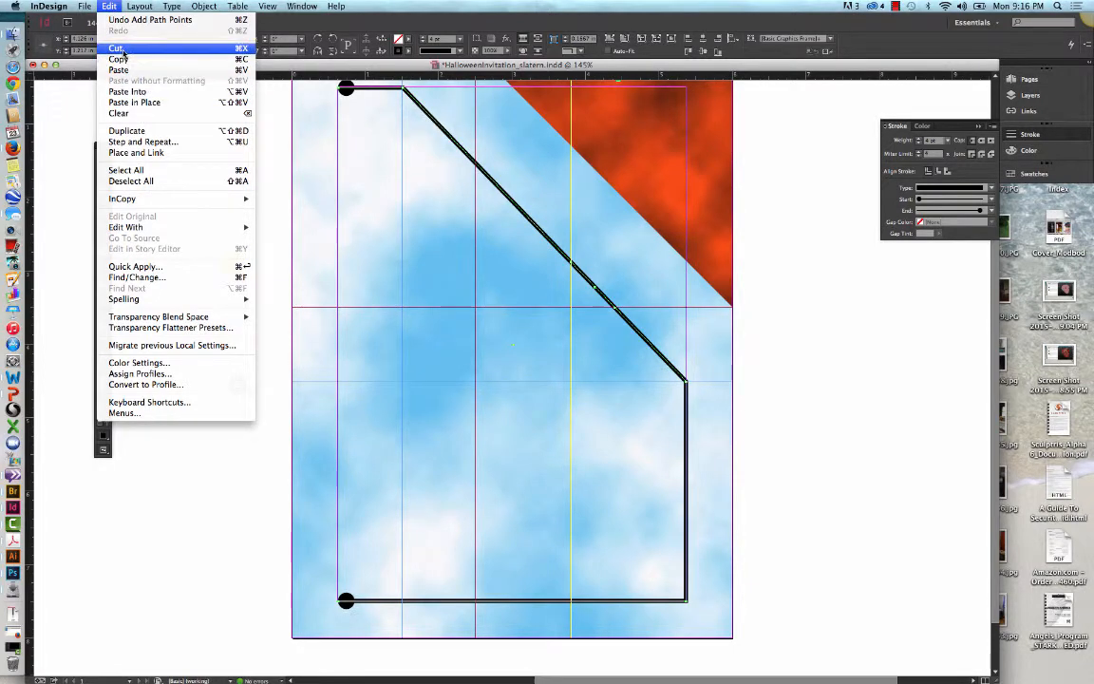
left_click(122, 49)
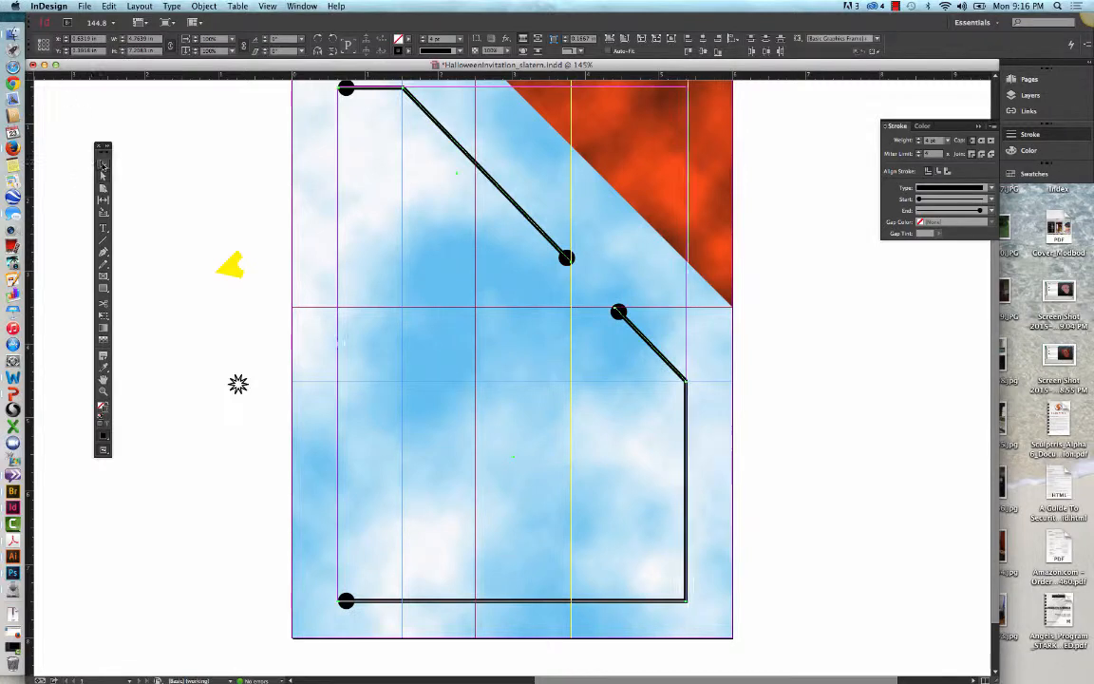
Step: Try to continue the upper border piece with the Pen tool from its lower end straight down the yellow guide to the blue guide
left_click(202, 158)
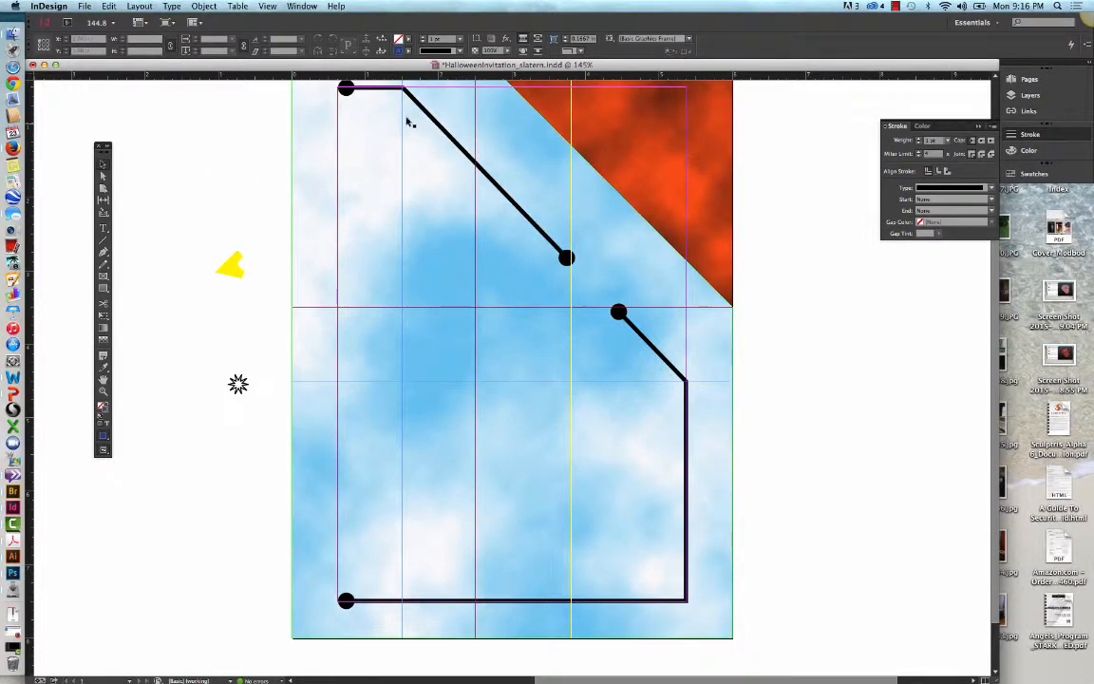
left_click(389, 91)
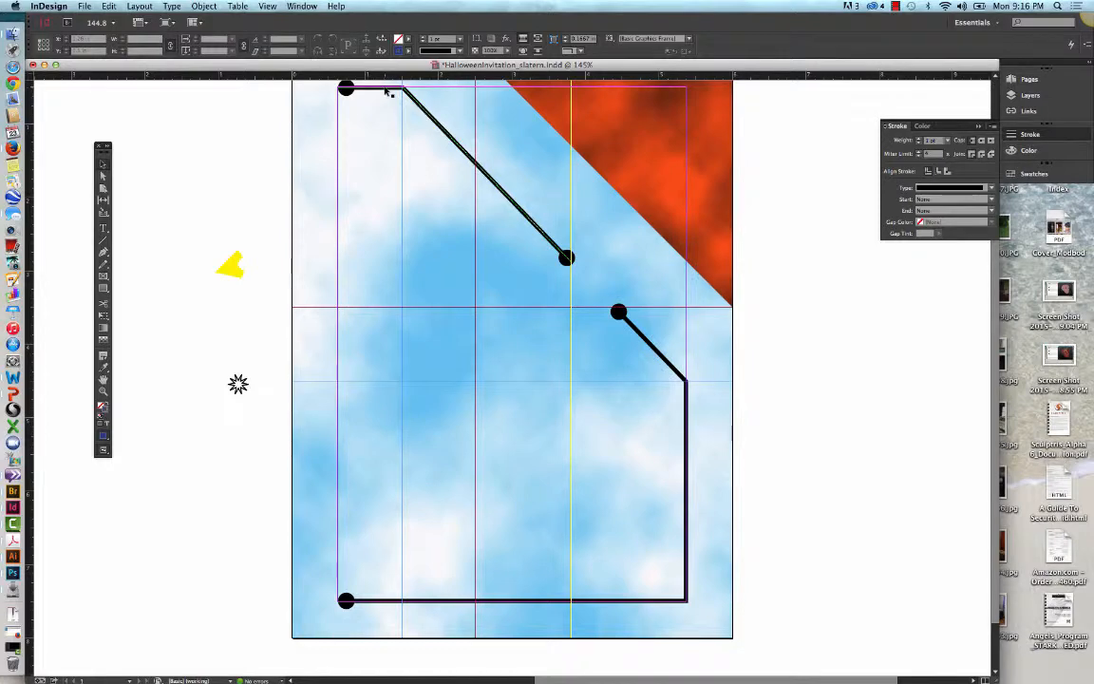
left_click(389, 91)
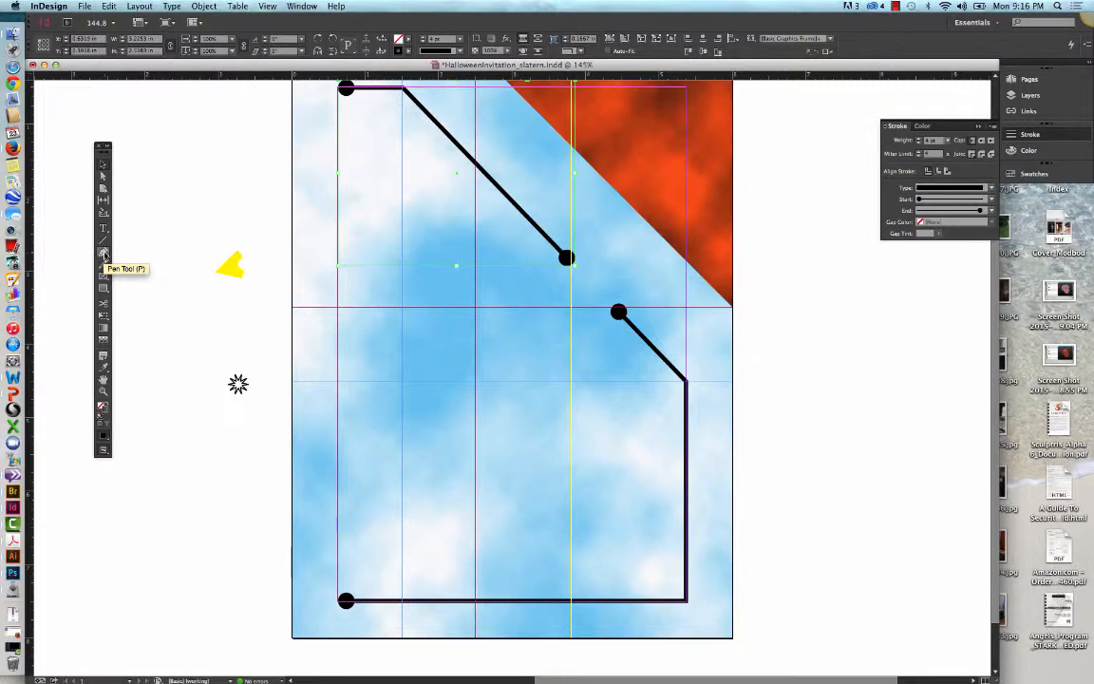
left_click(104, 254)
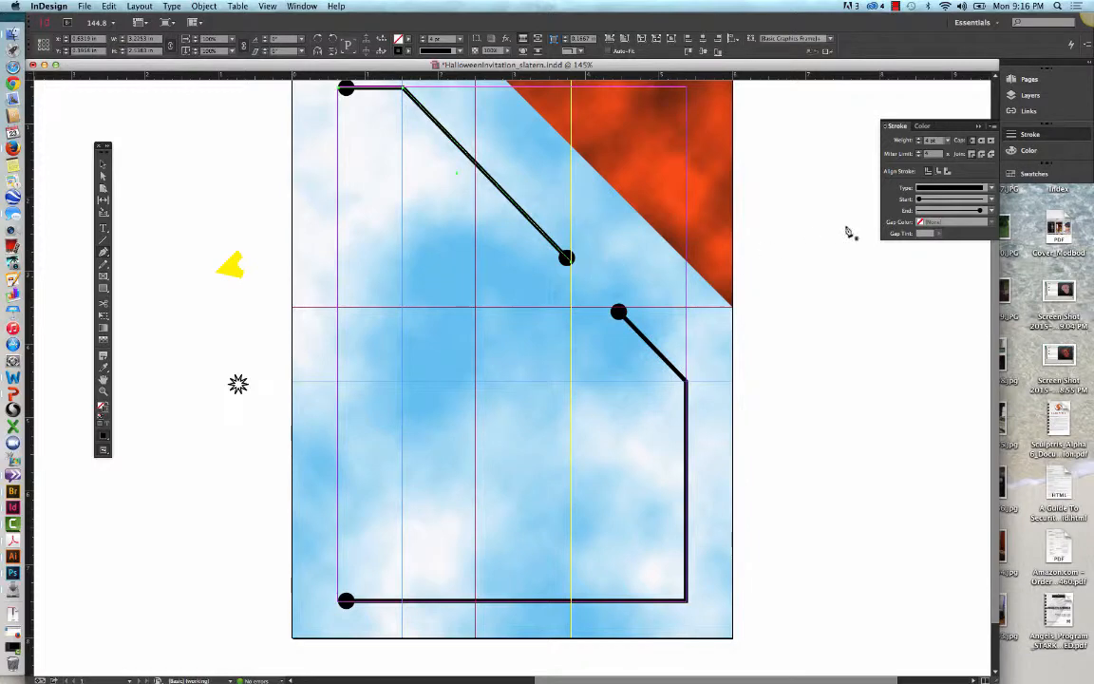
scroll(805, 243, "up", 1)
scroll(806, 243, "up", 3)
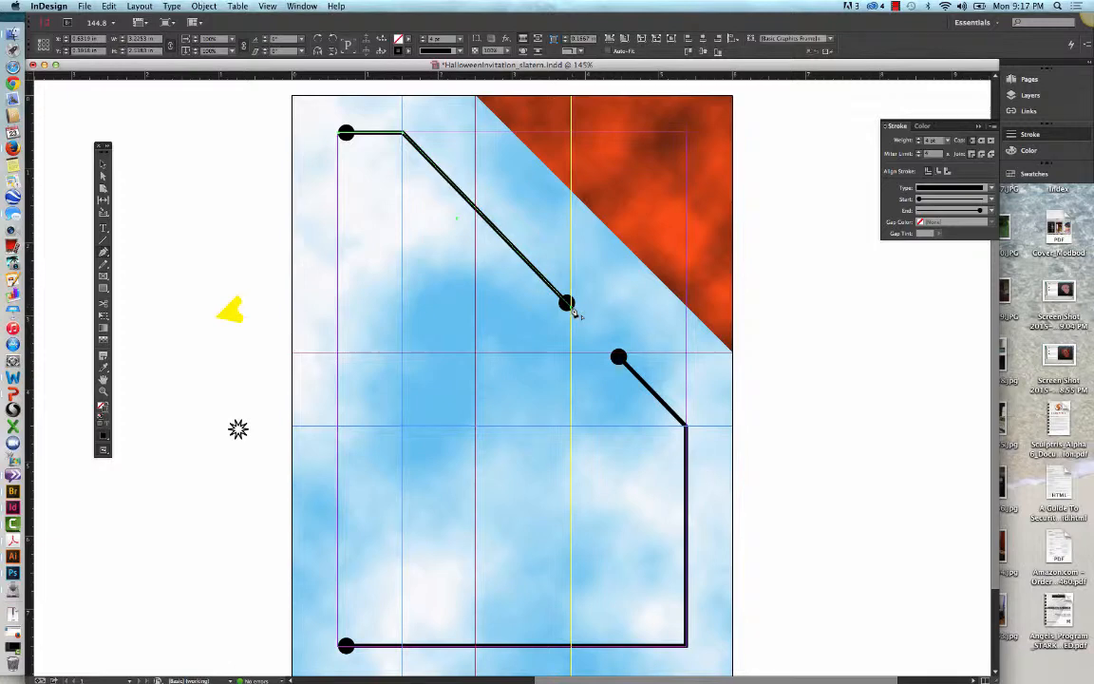
left_click(571, 307)
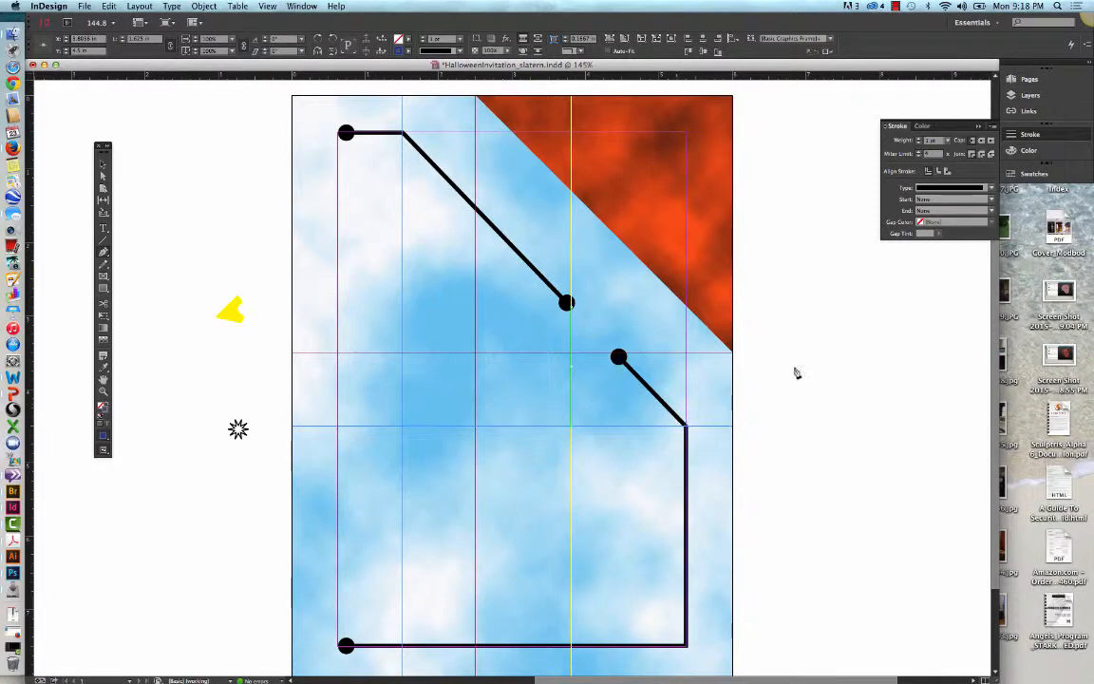
Step: Try the Triangle start shape on the separate vertical line, and undo both the shape and the line
left_click(992, 199)
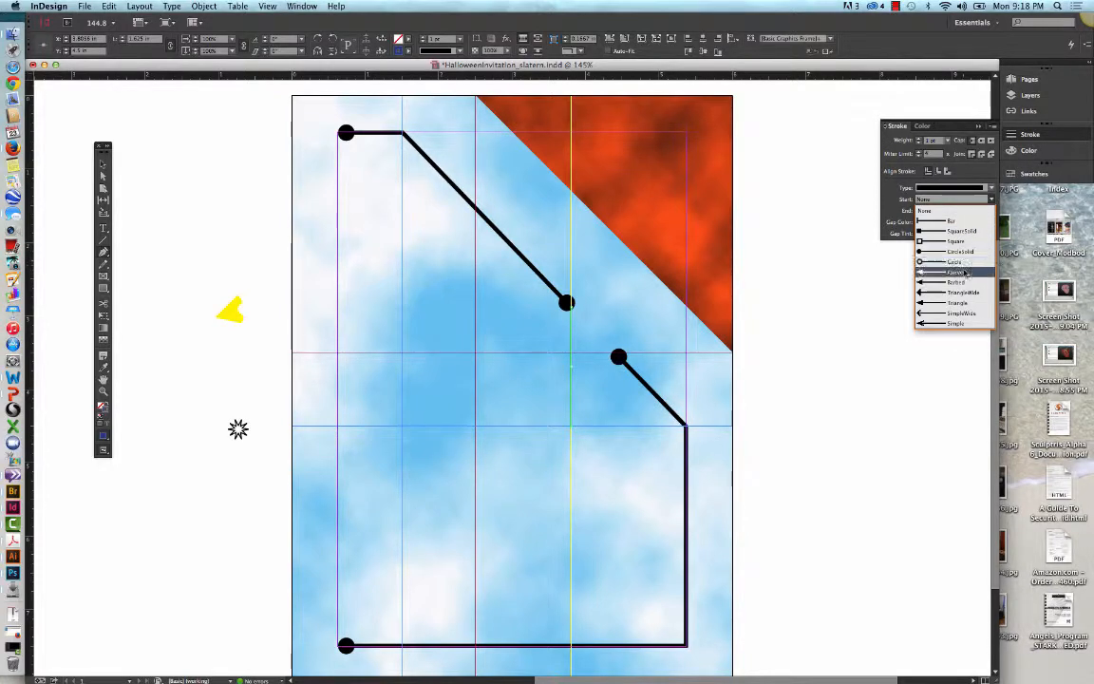
left_click(967, 304)
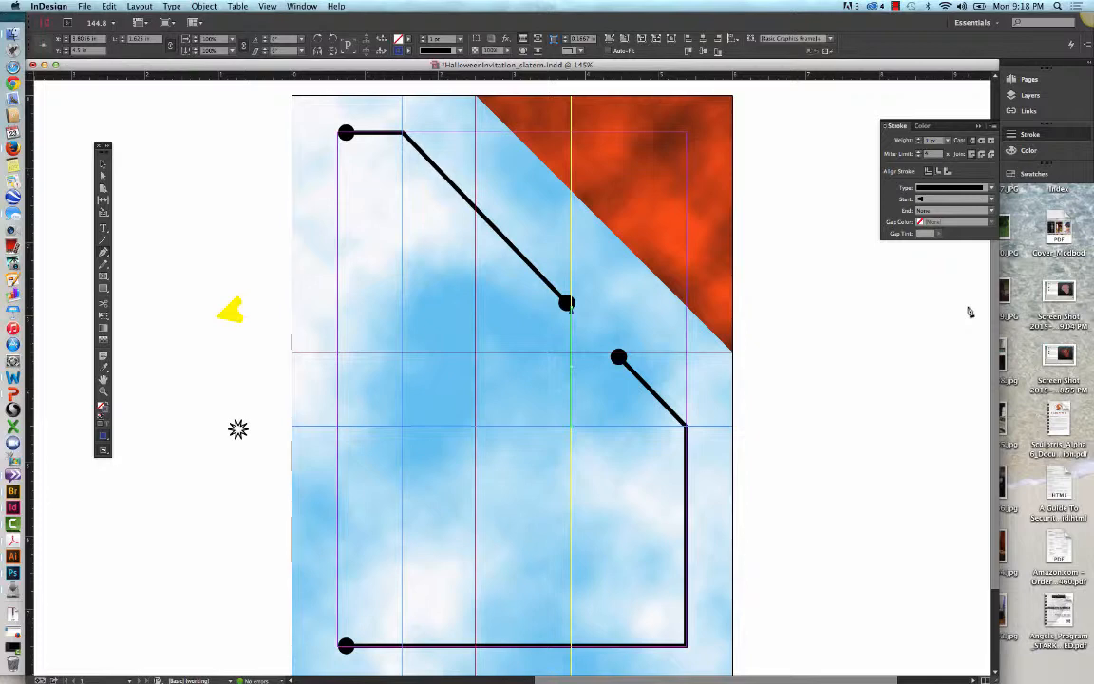
key("super+z")
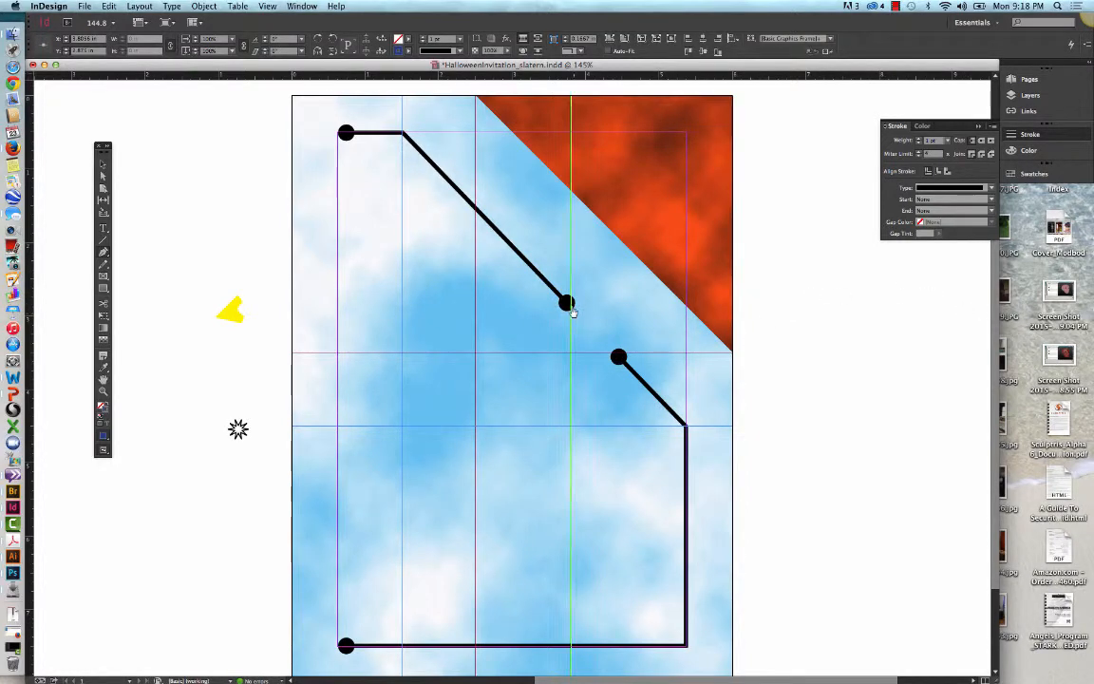
key("super+z")
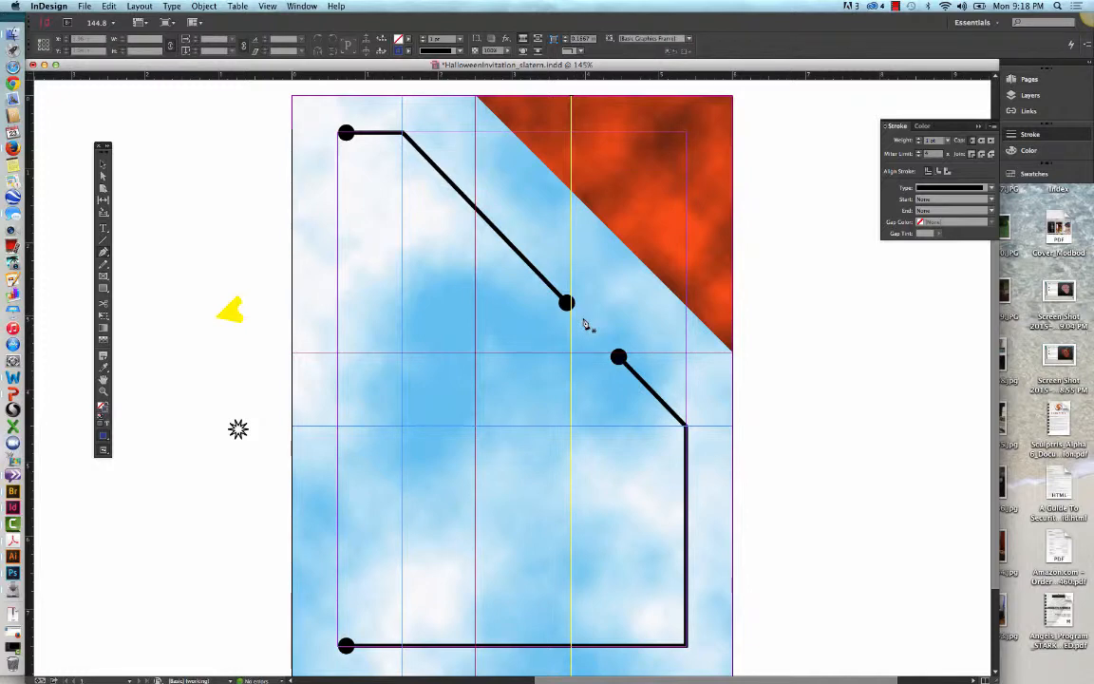
left_click(894, 7)
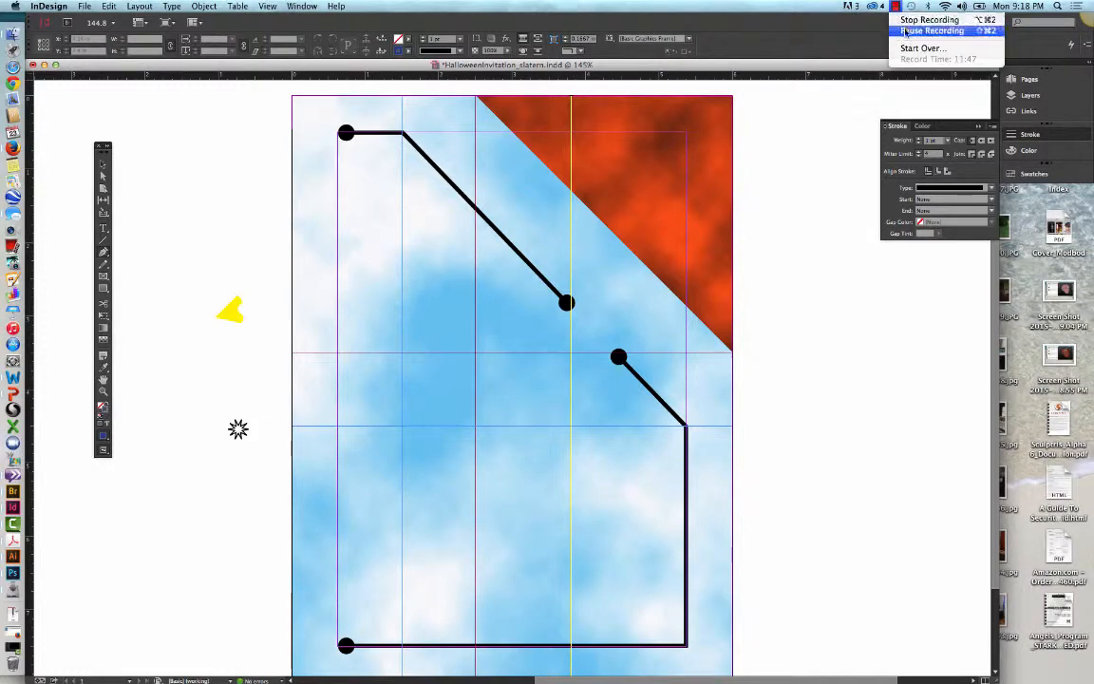
left_click(905, 32)
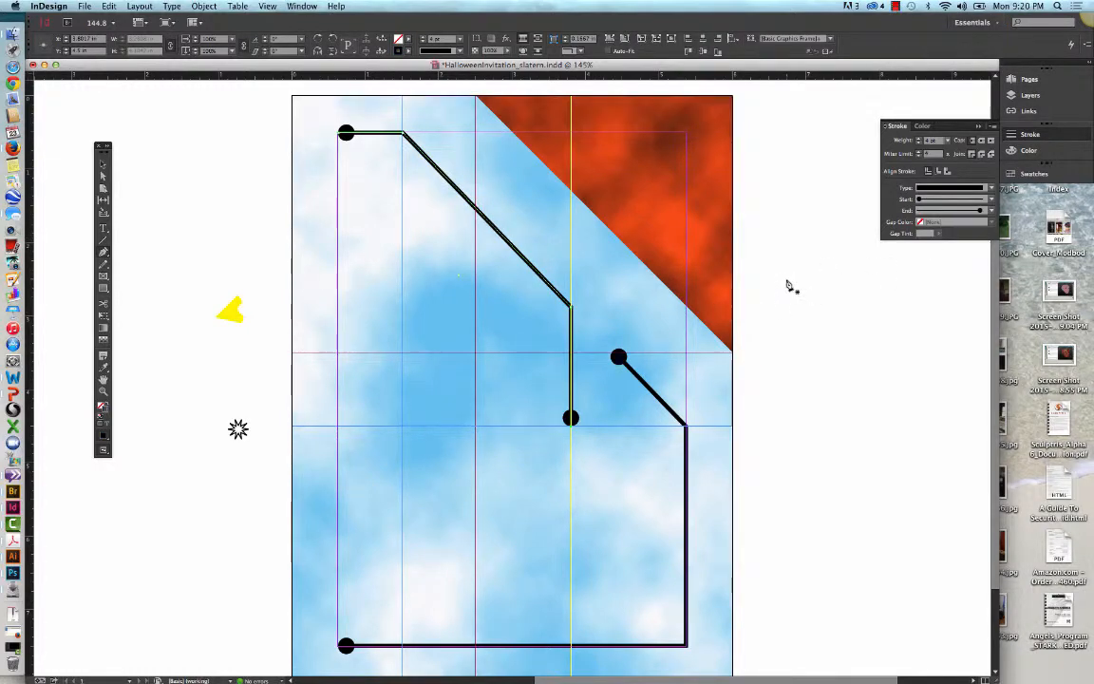
Step: Undo the vertical extension of the upper border piece, and undo and redo the cut of the diagonal's middle point
key("super+z")
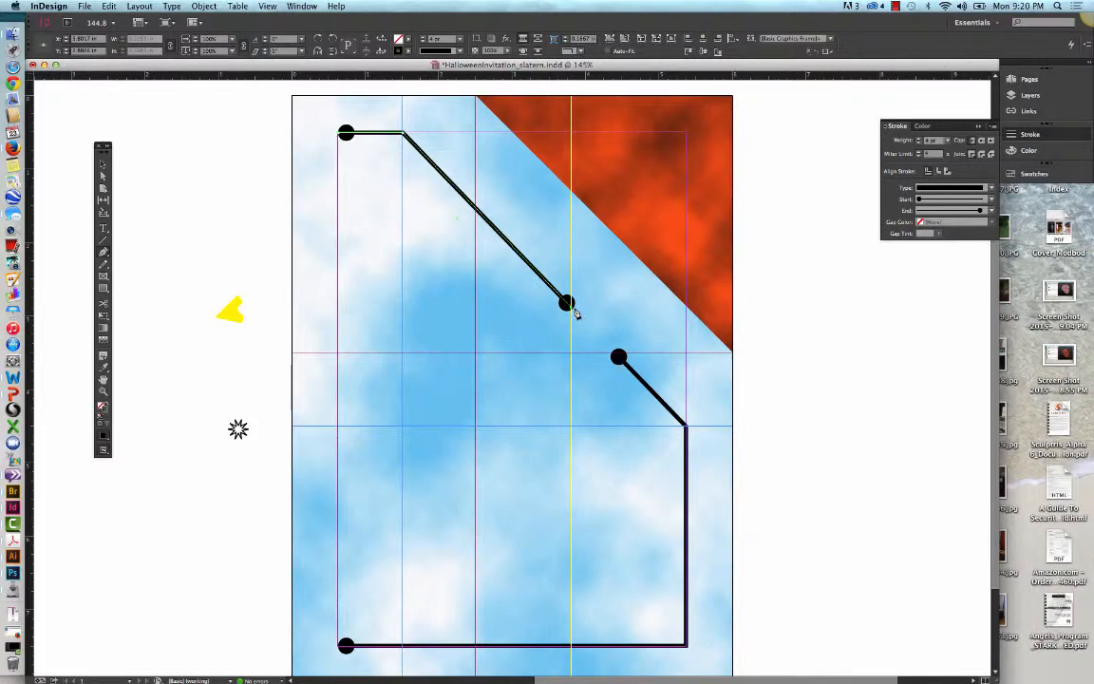
left_click(109, 6)
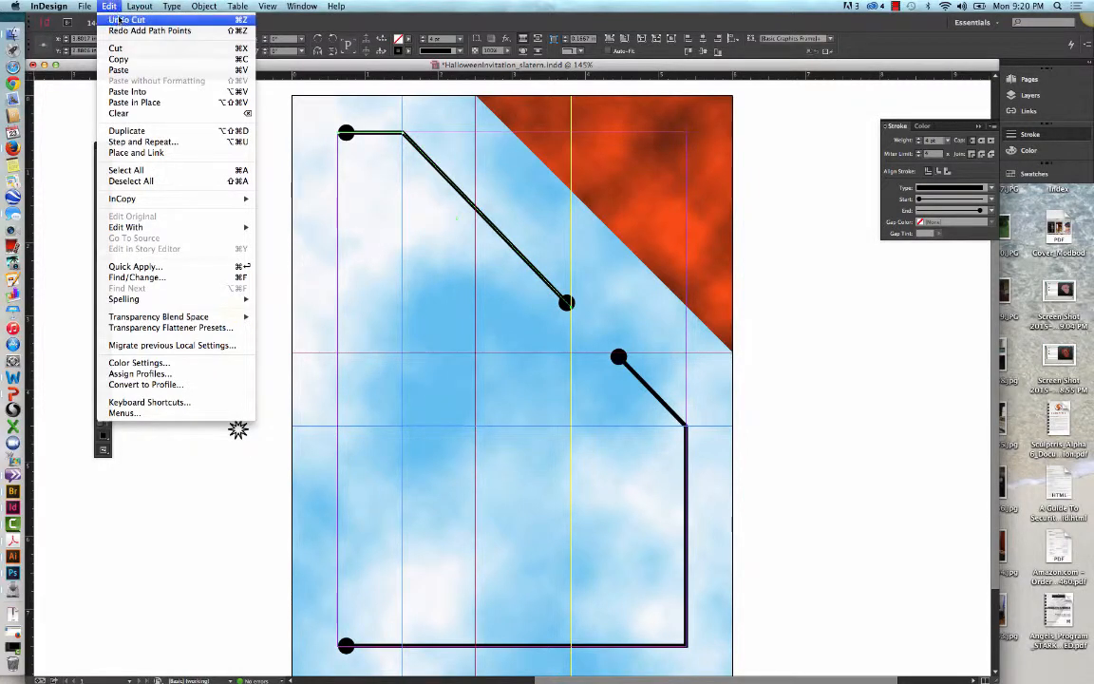
left_click(116, 20)
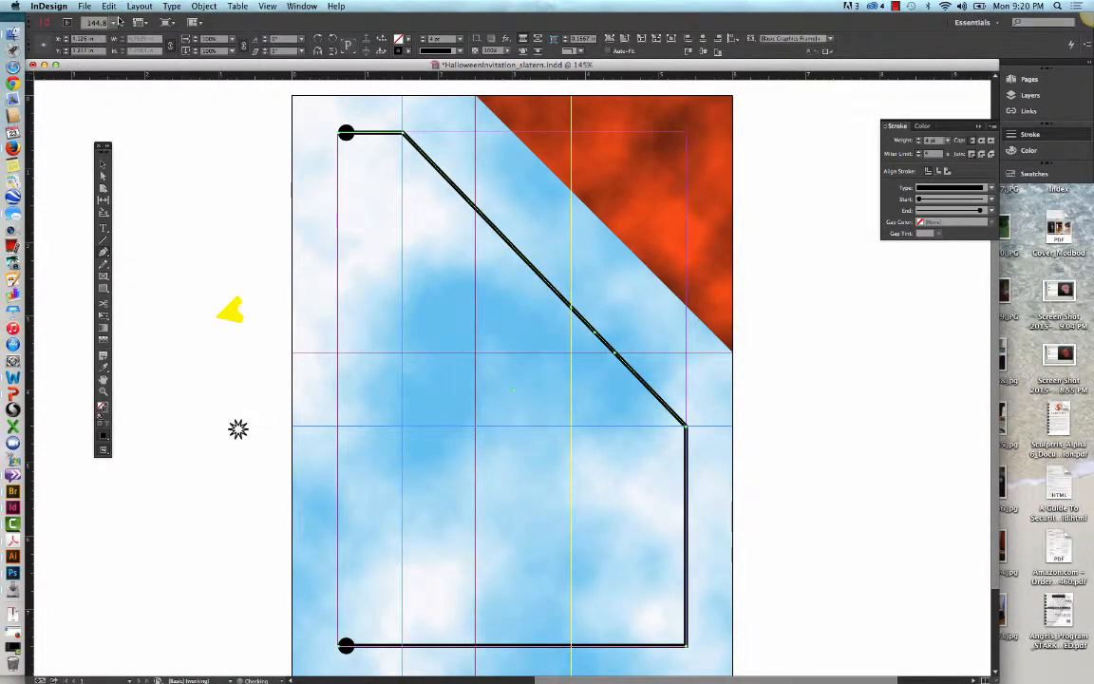
left_click(112, 6)
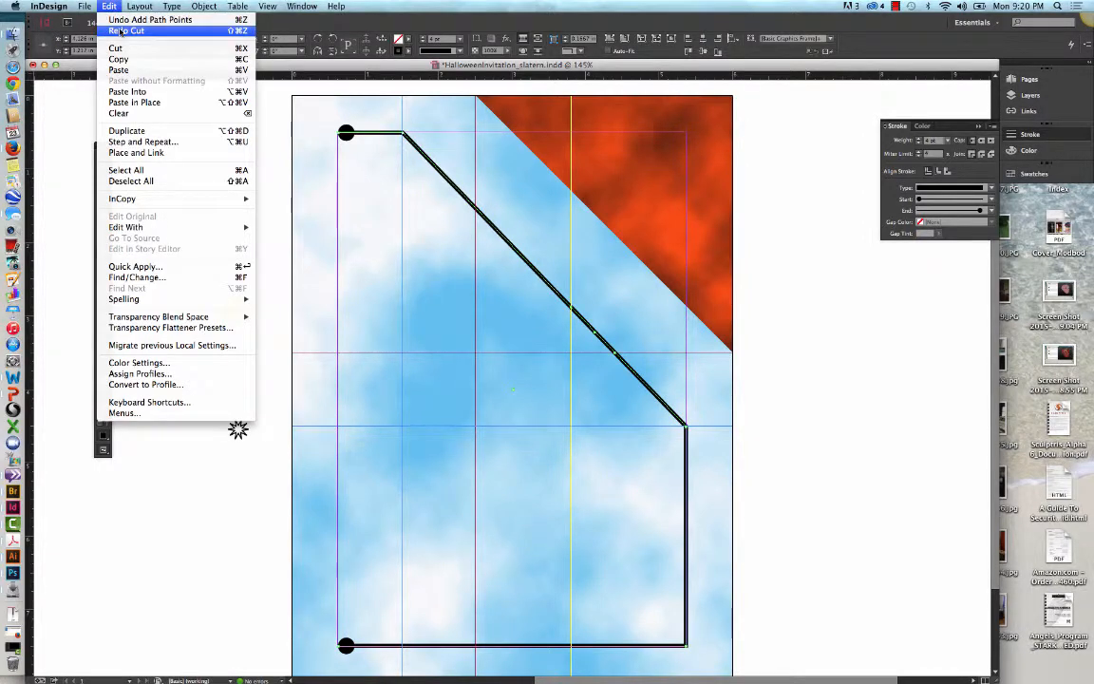
left_click(120, 30)
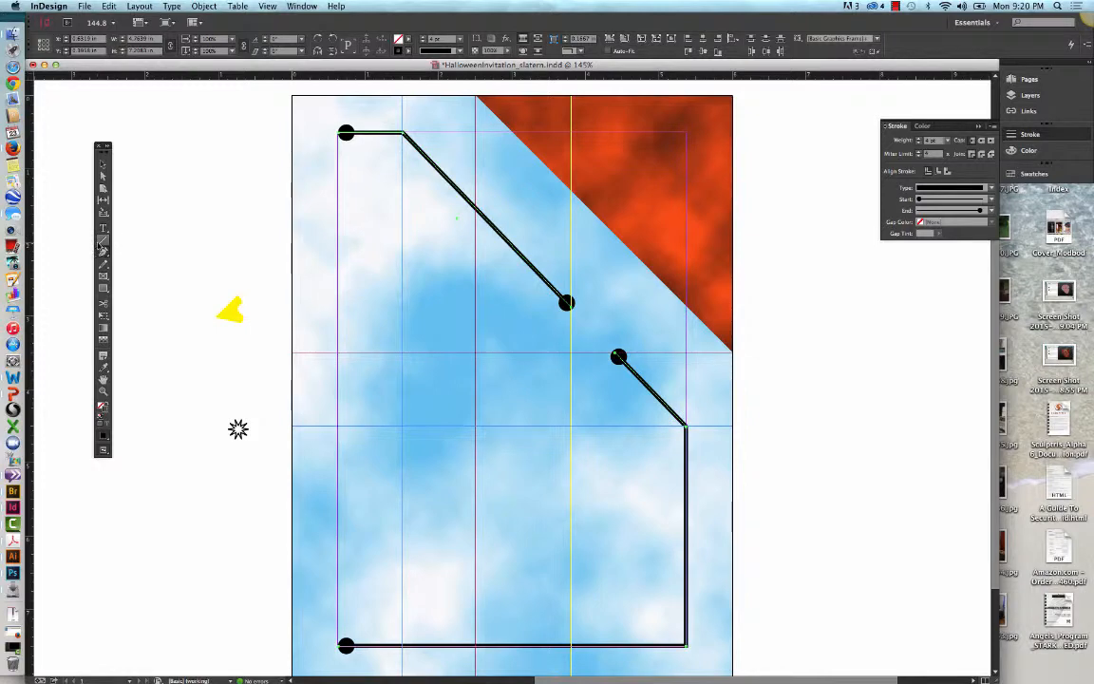
Step: Try to start a Pen tool continuation at the upper border piece's lower end, and undo the separate point
left_click(103, 239)
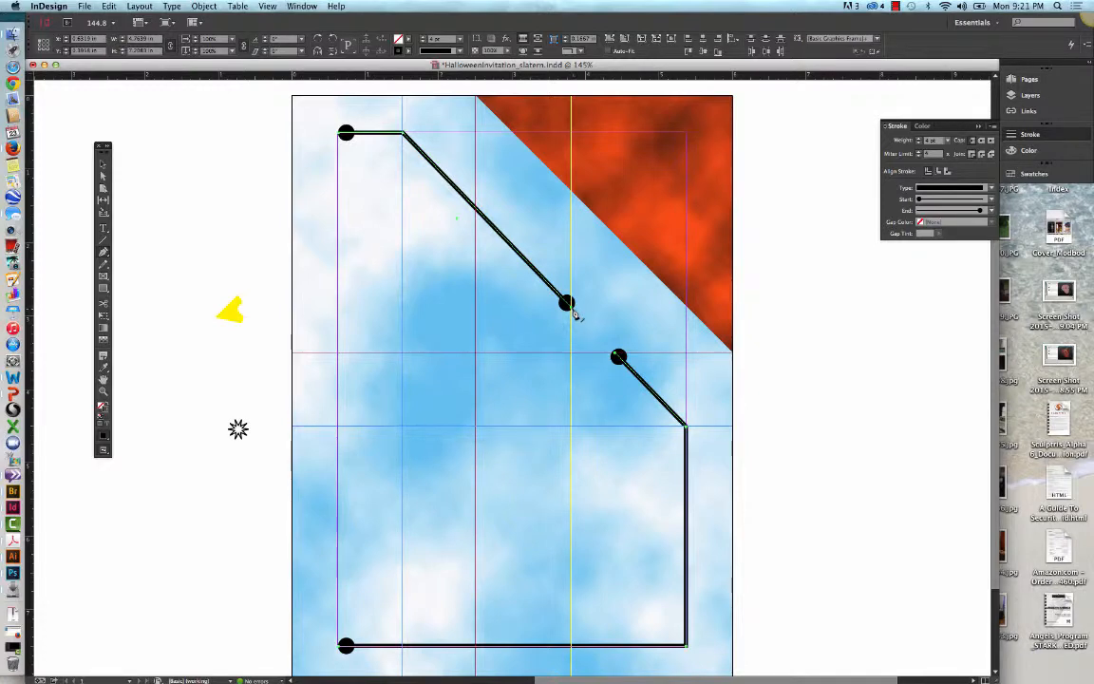
key("shift+super+a")
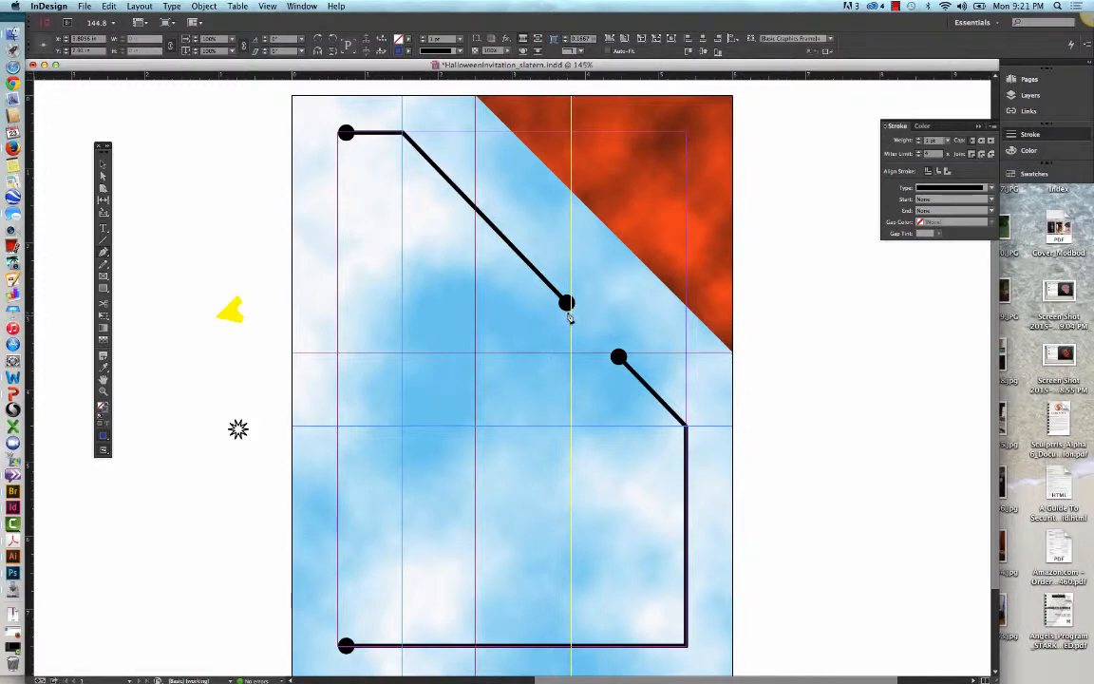
key("super+z")
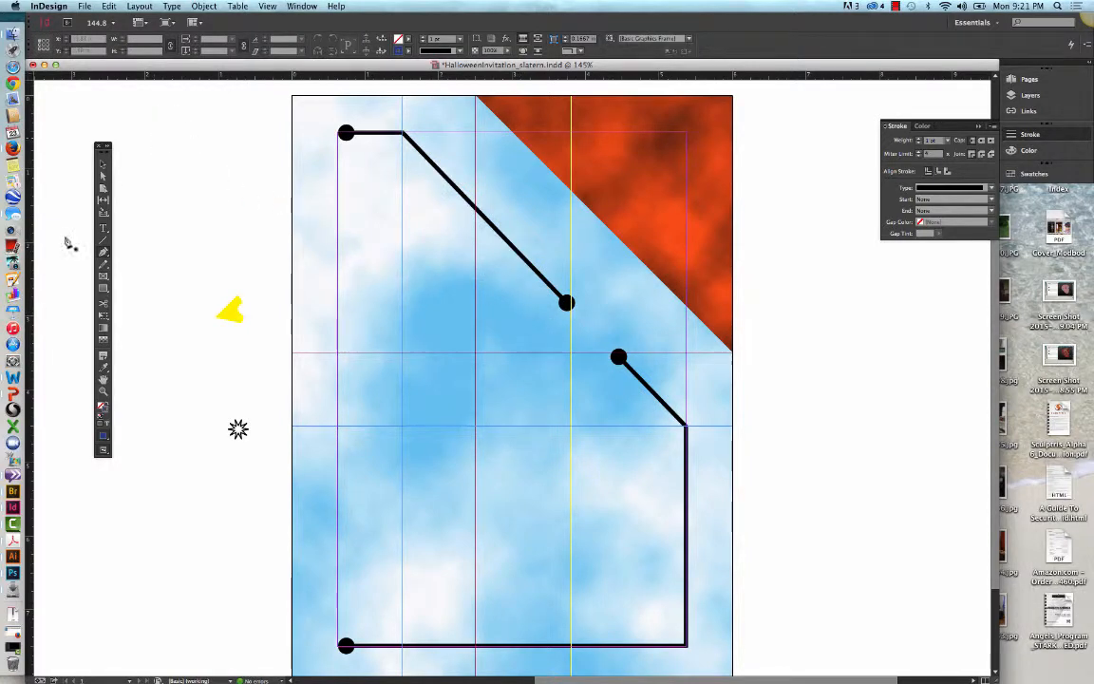
Step: Select the upper border piece and extend it with the Pen tool from its lower end straight down the yellow guide to the blue guide
left_click(103, 163)
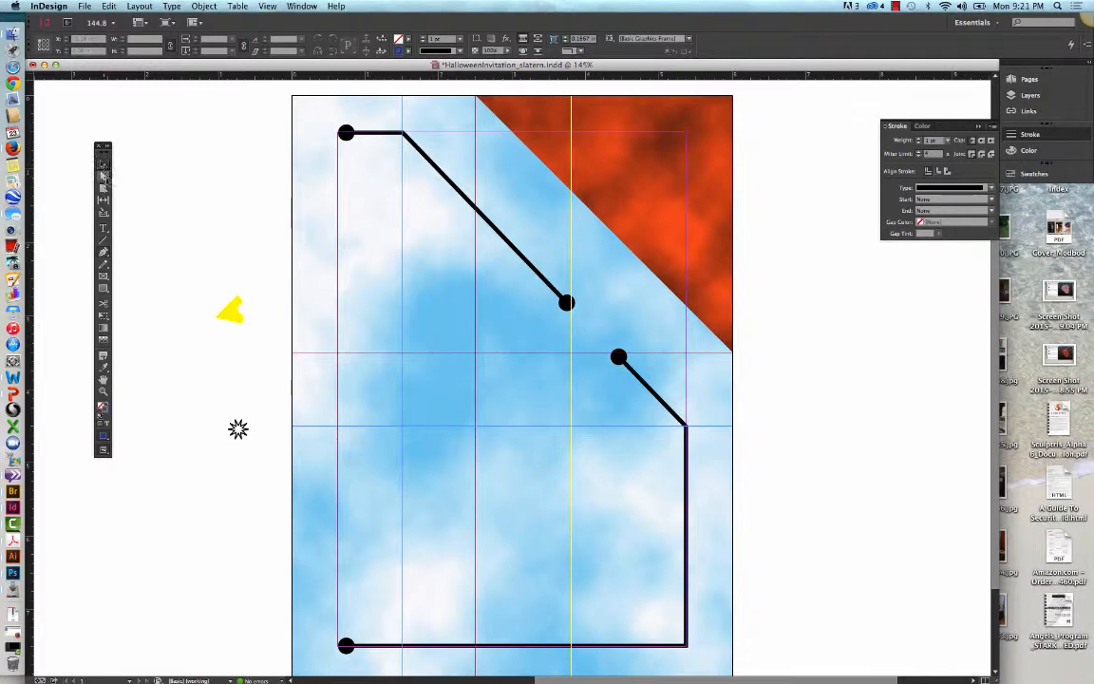
left_click(476, 281)
left_click(429, 163)
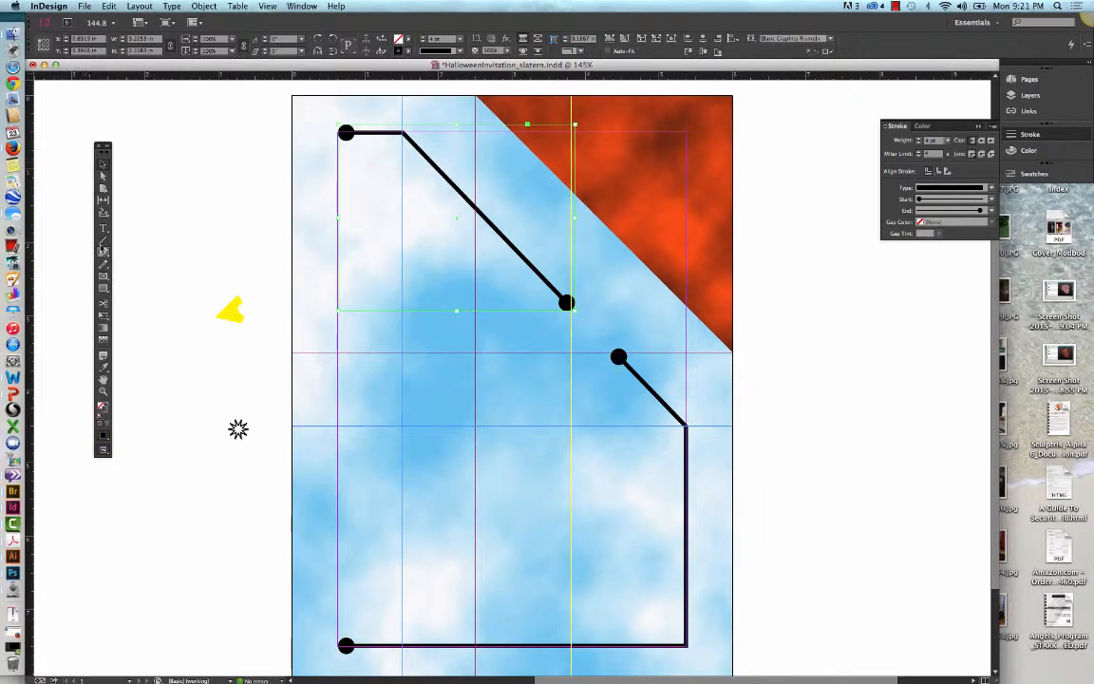
left_click(104, 252)
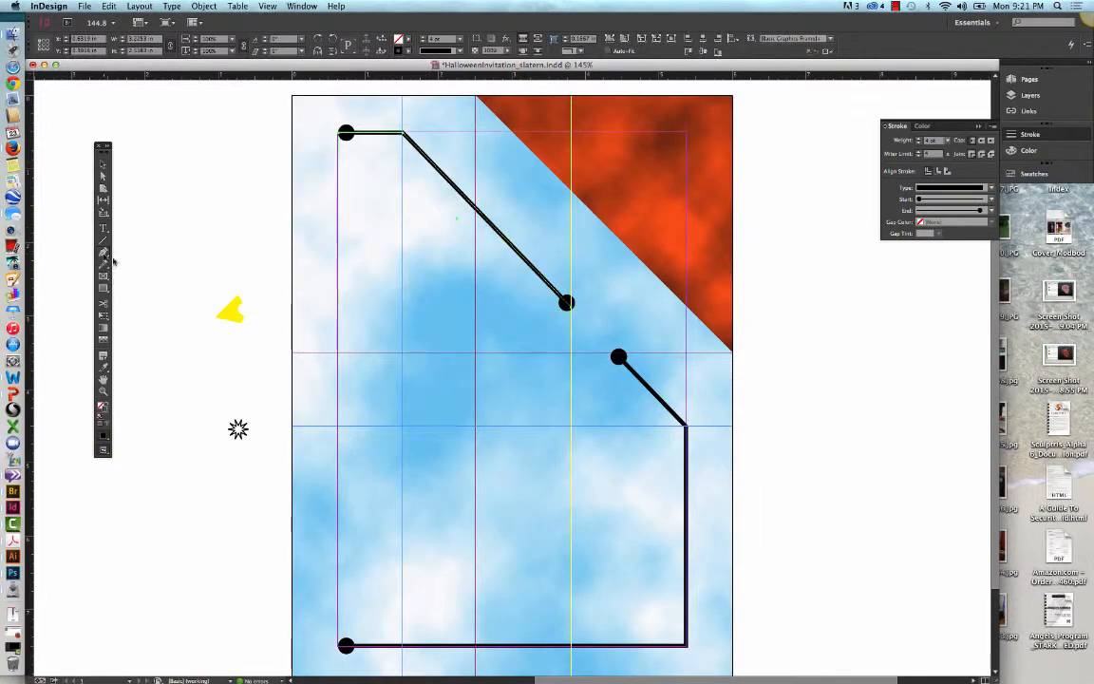
left_click(568, 304)
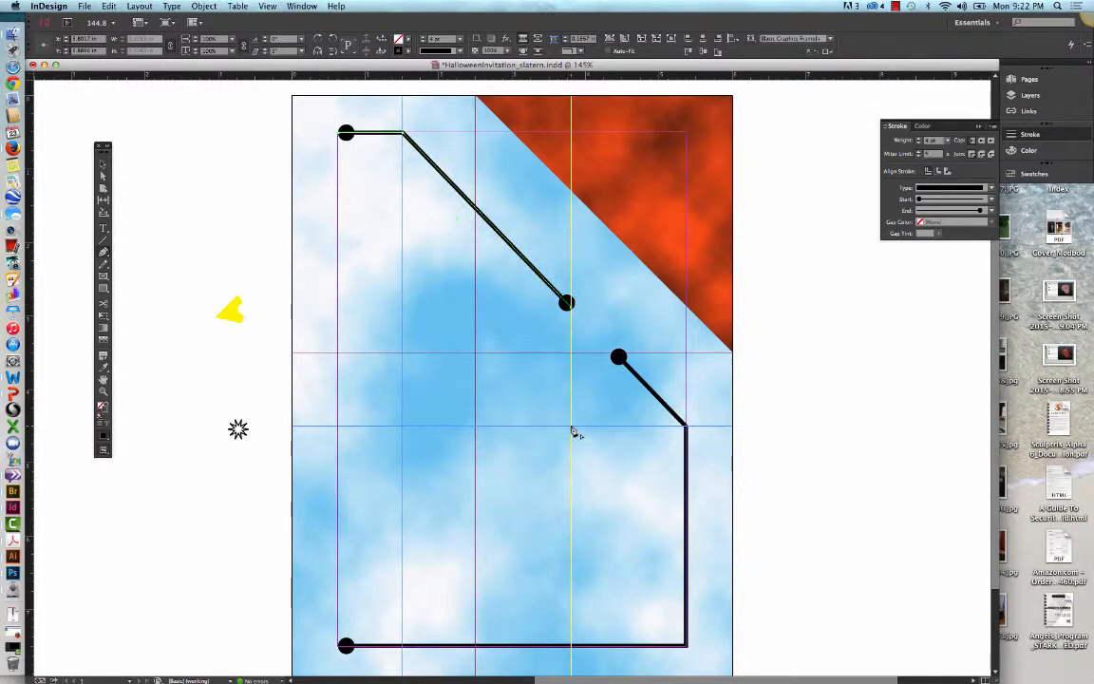
left_click(569, 417)
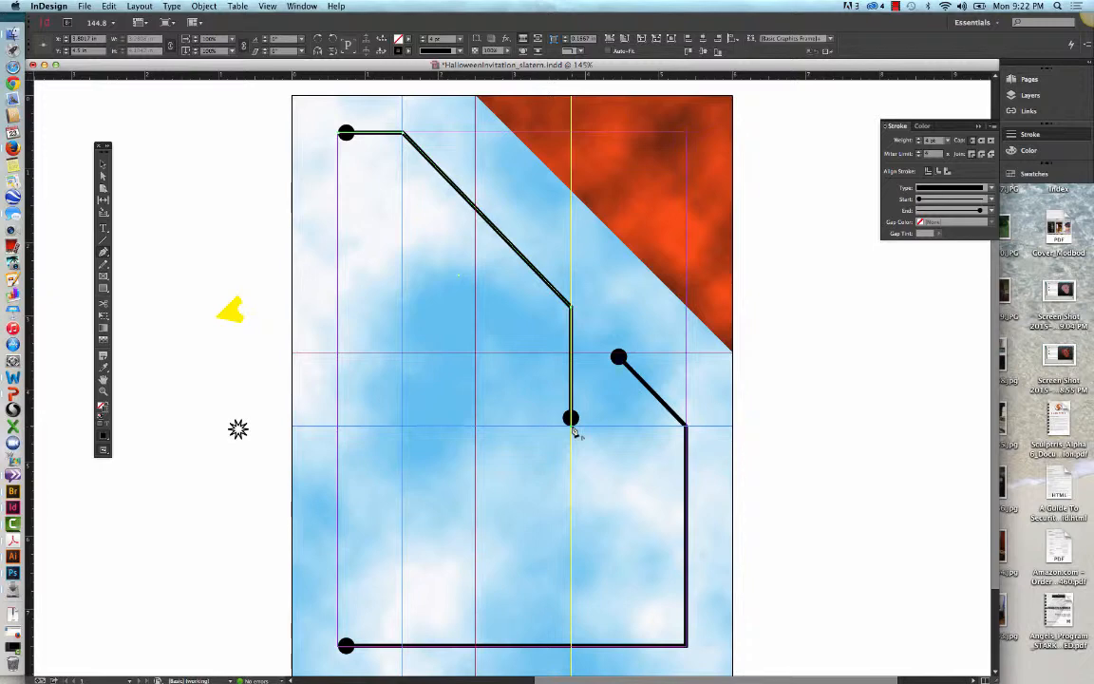
Step: Set a Triangle start shape on the upper border piece and a Triangle end shape on the lower border piece
left_click(991, 201)
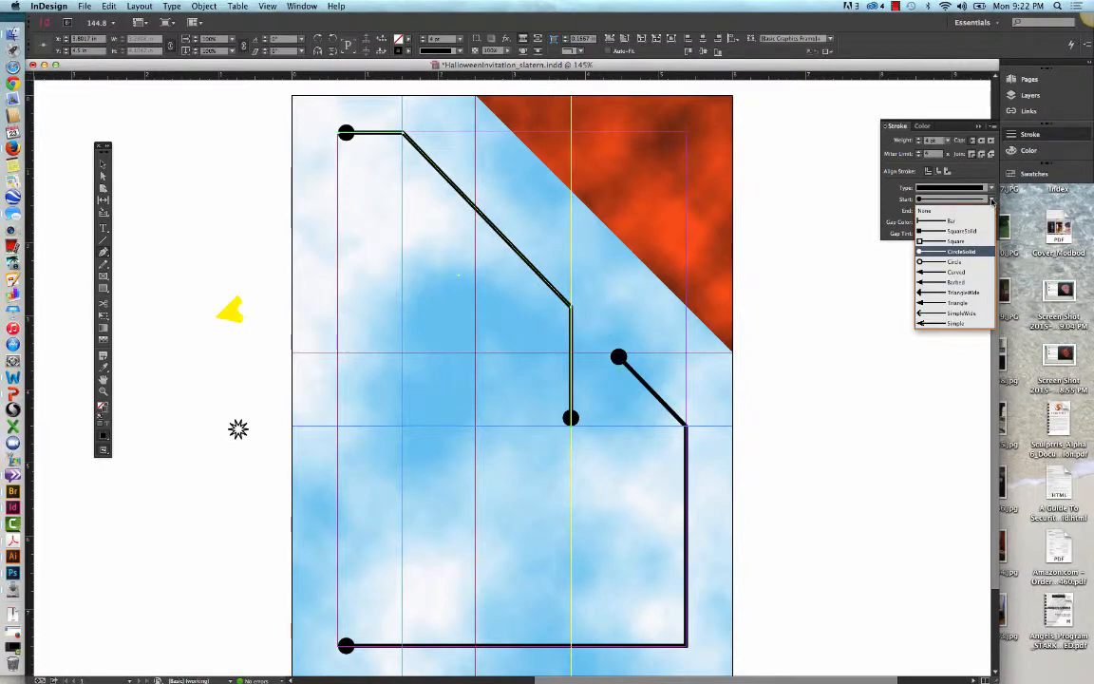
left_click(975, 304)
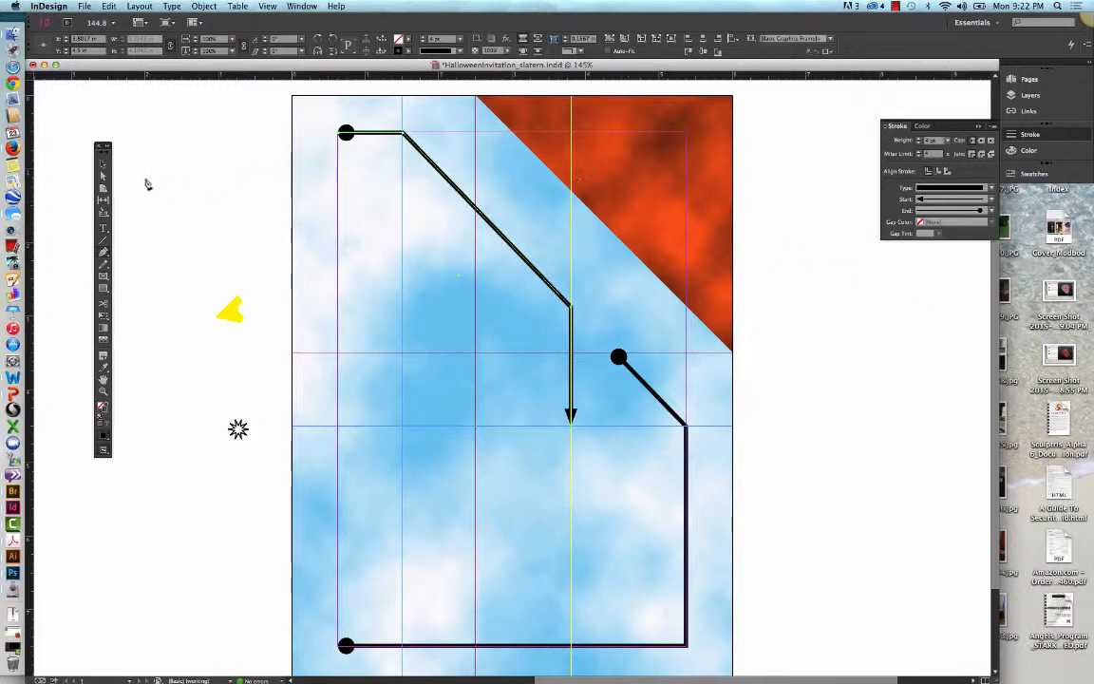
left_click(104, 165)
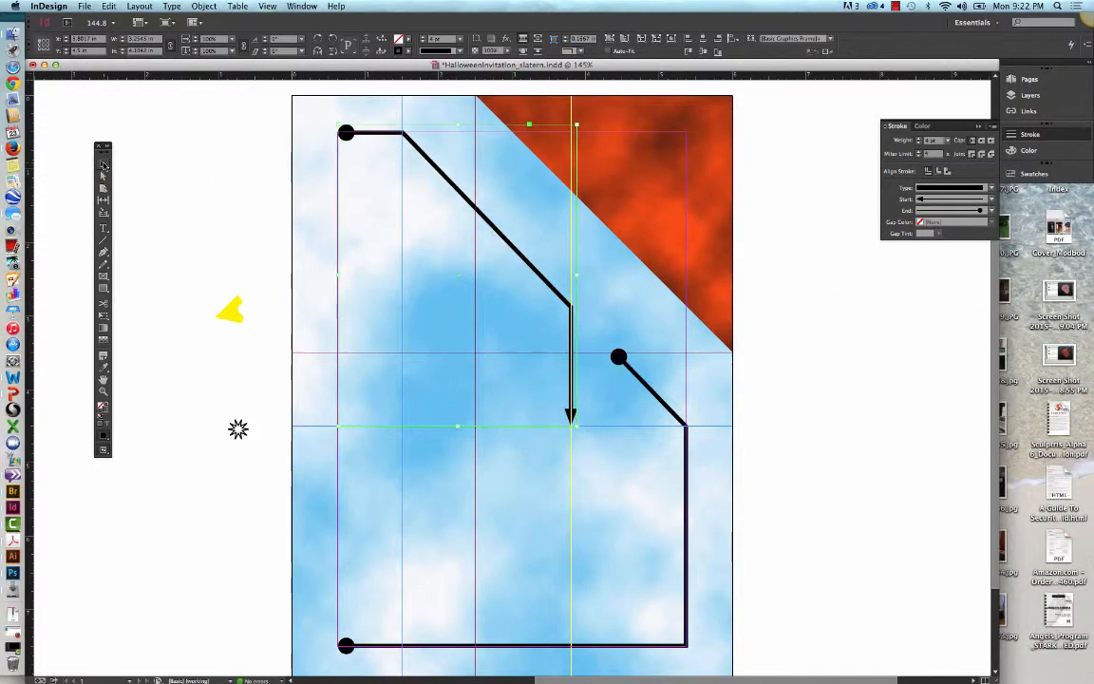
left_click(494, 649)
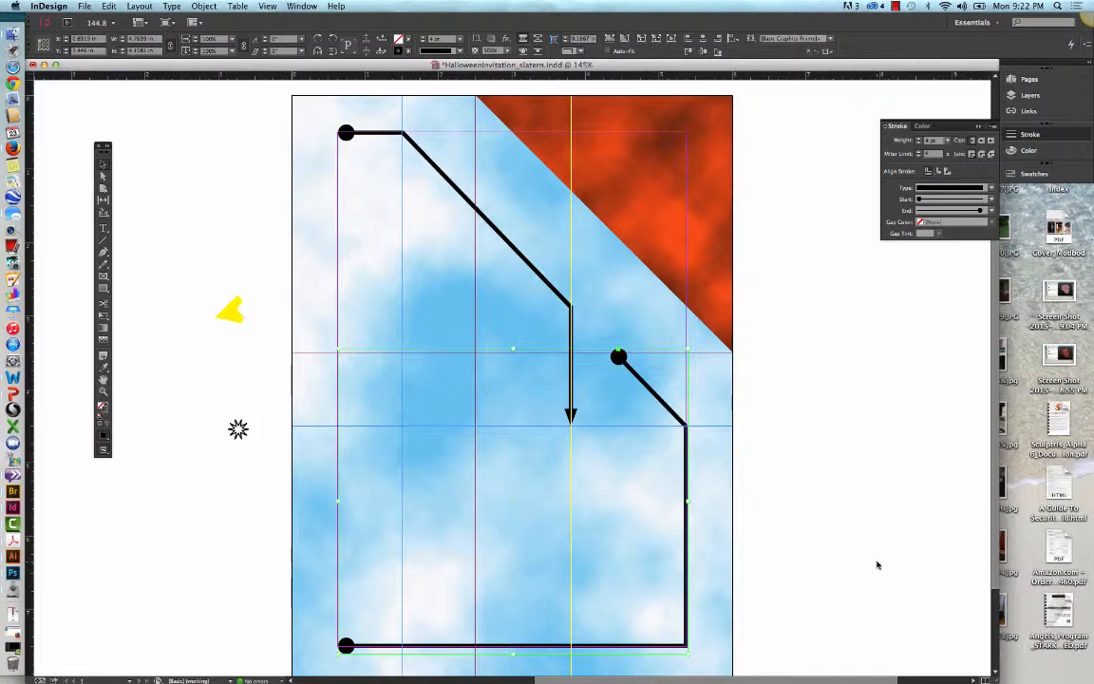
left_click(960, 211)
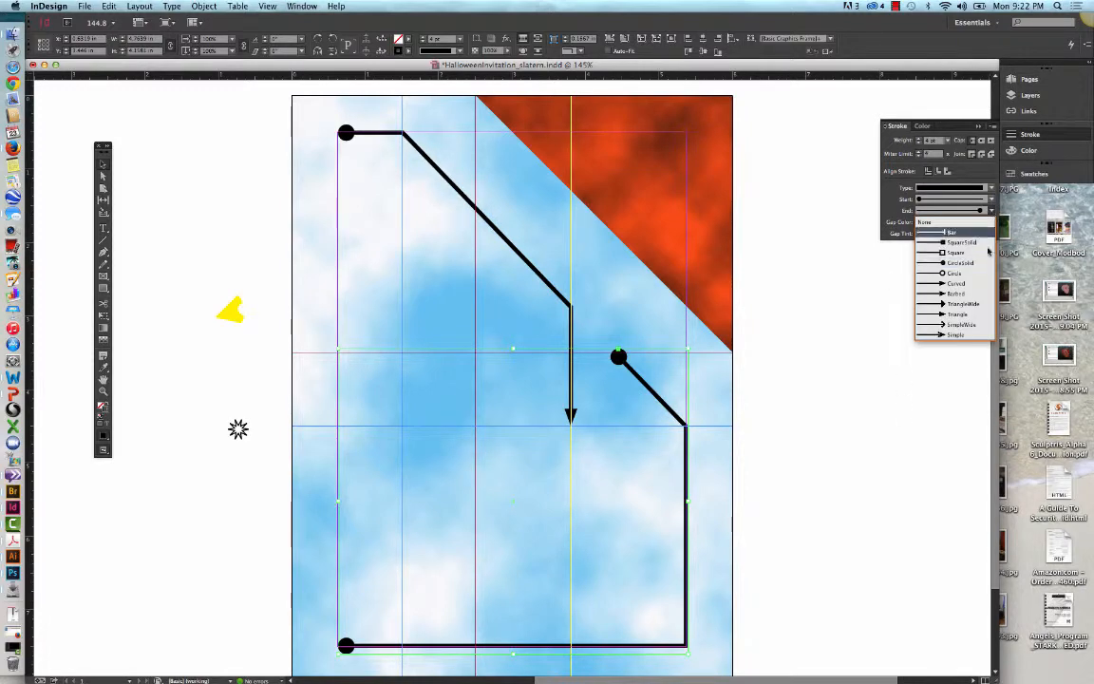
left_click(972, 315)
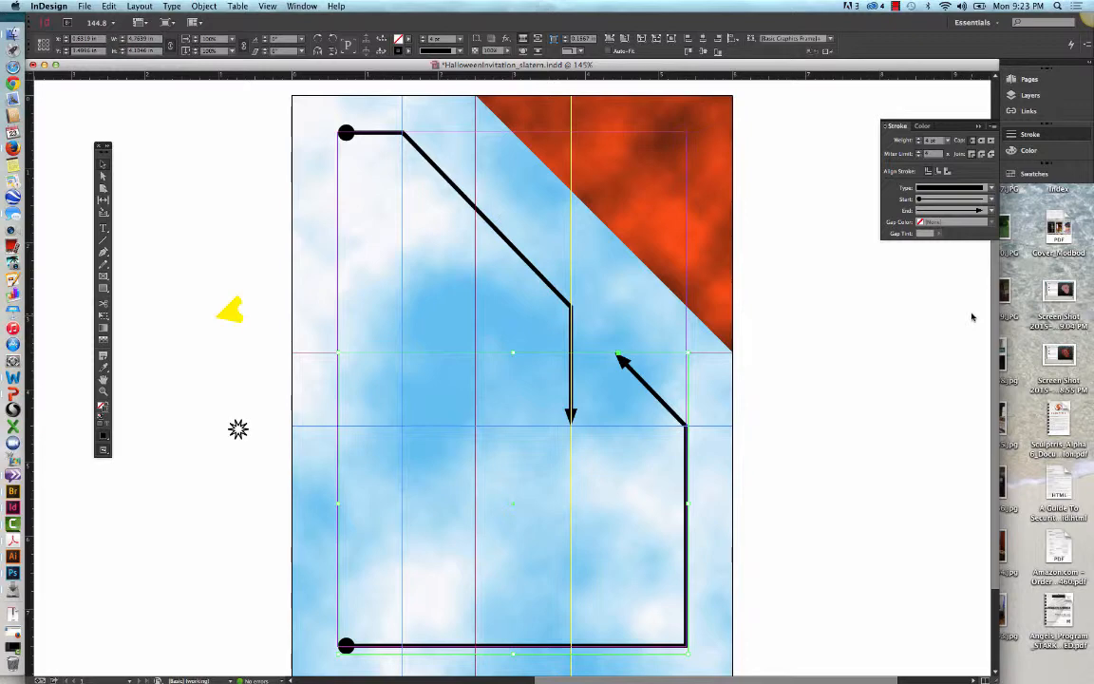
Step: Hide the guides and deselect the border to view the artwork without them
left_click(269, 6)
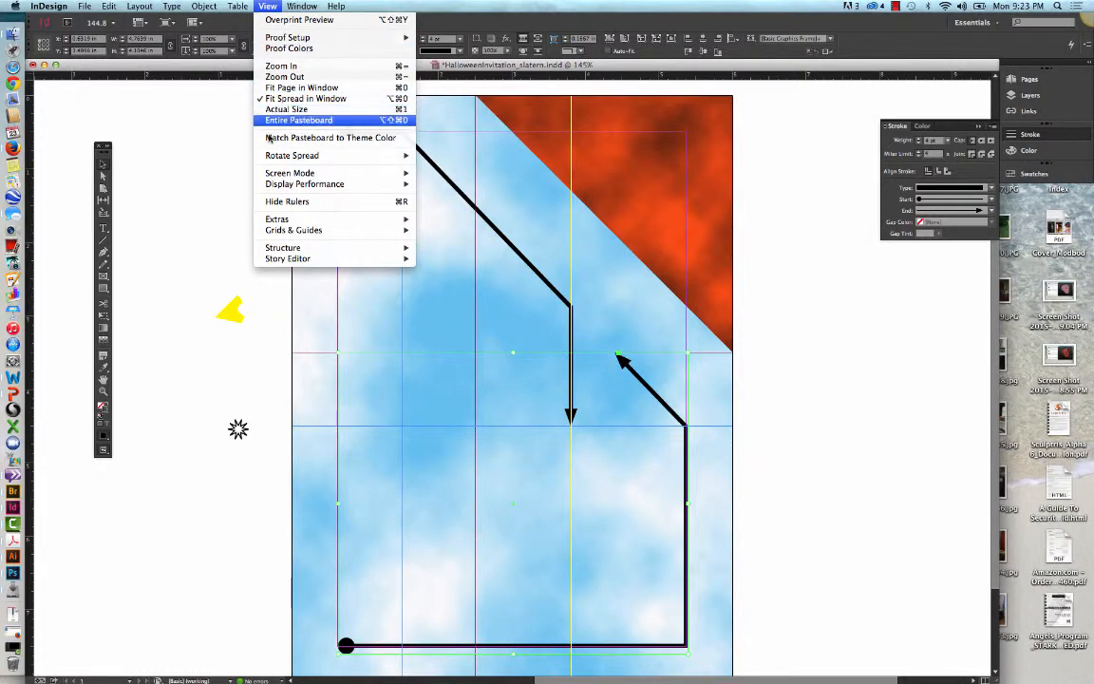
mouse_move(304, 183)
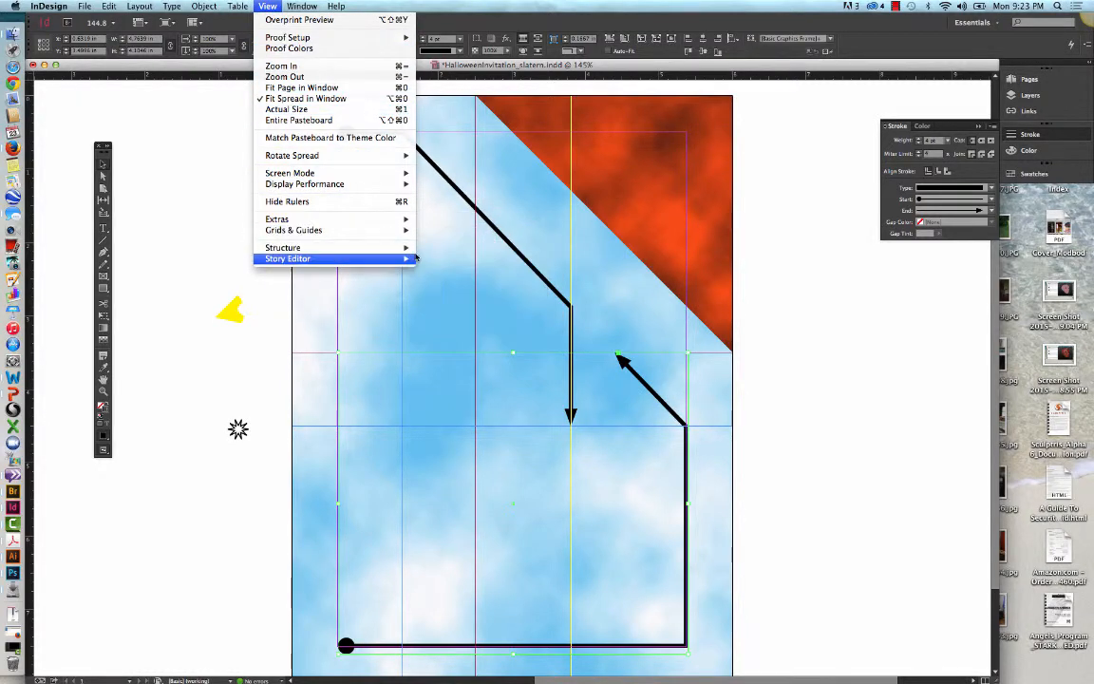
mouse_move(384, 230)
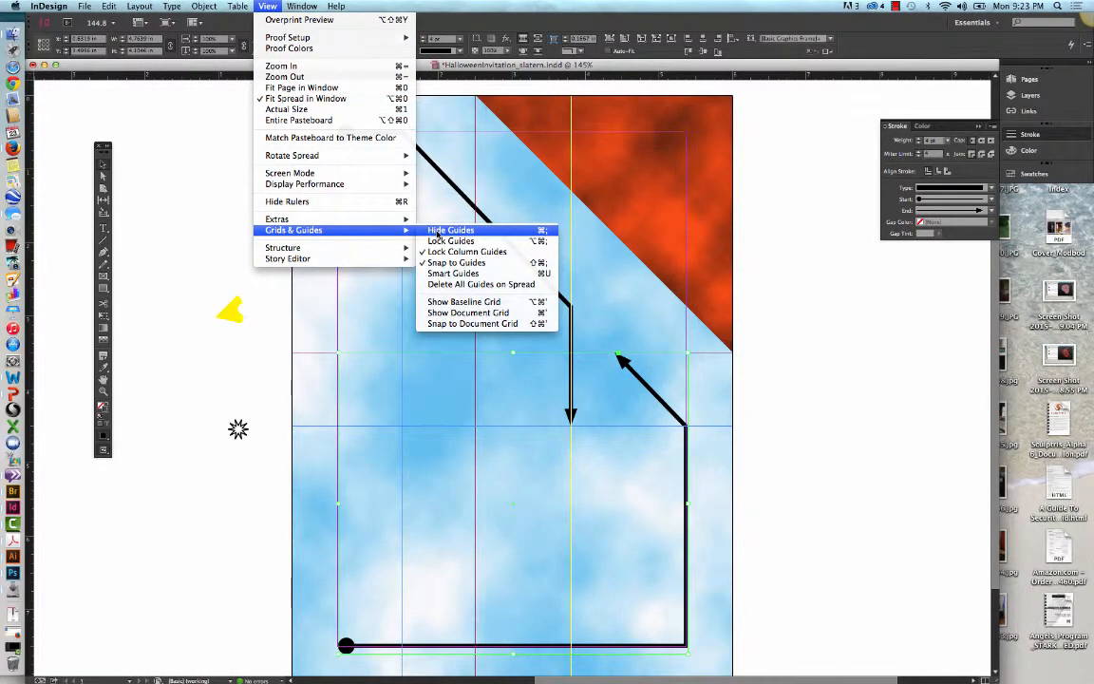
left_click(438, 232)
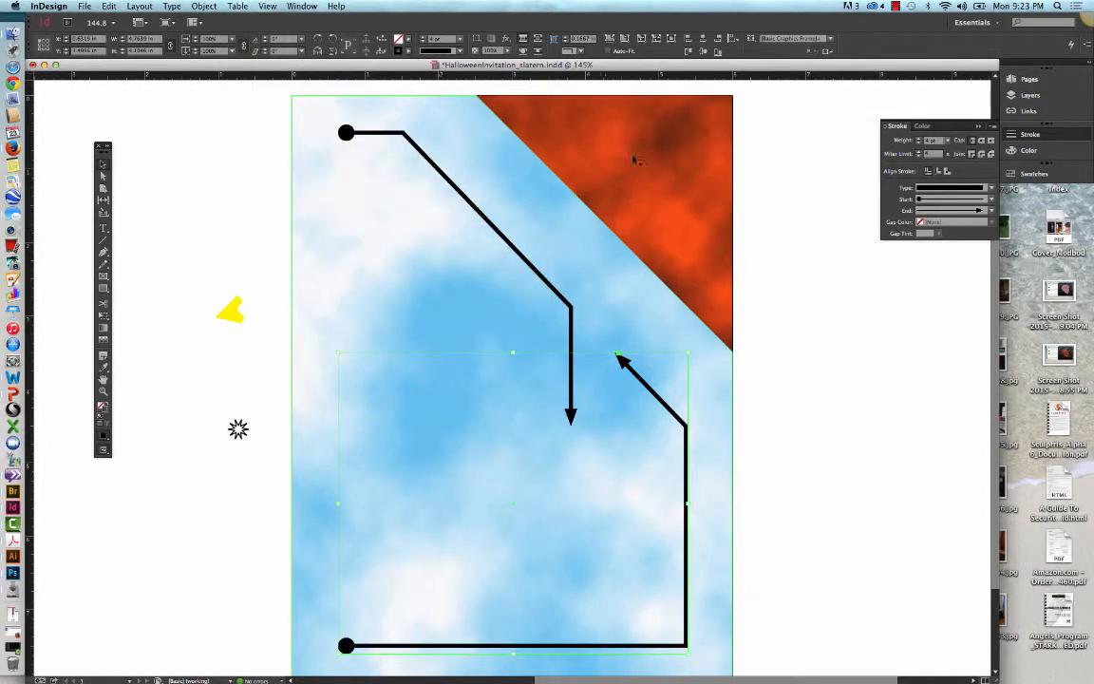
left_click(791, 324)
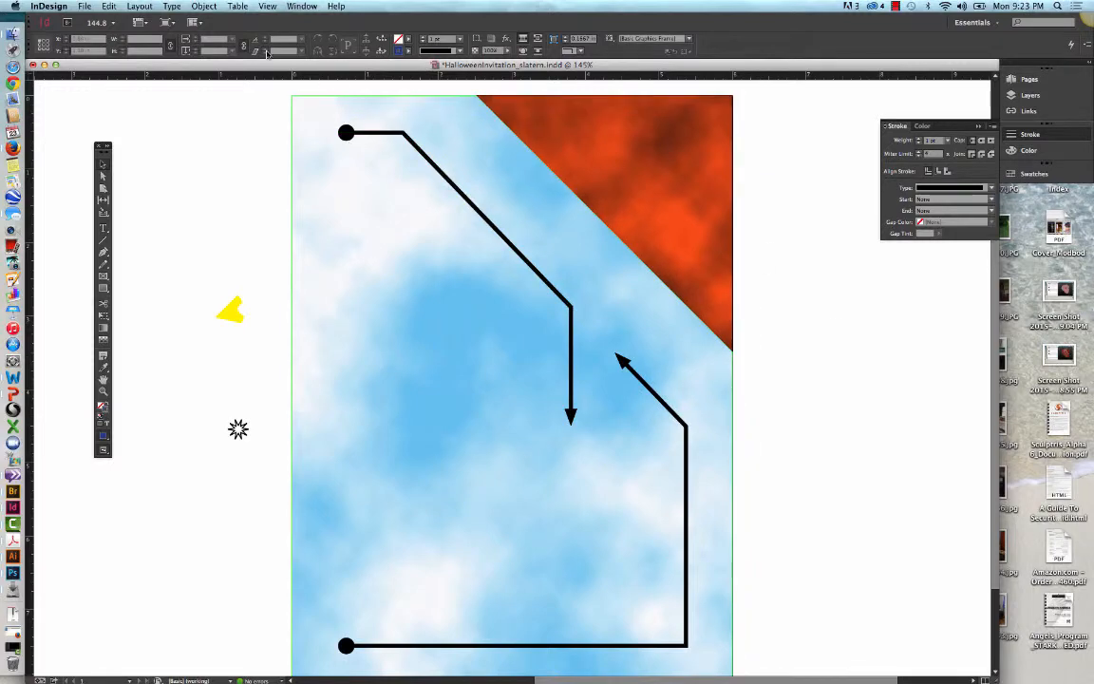
Step: Select both border pieces together and change their stroke type to Dashed
left_click(385, 138)
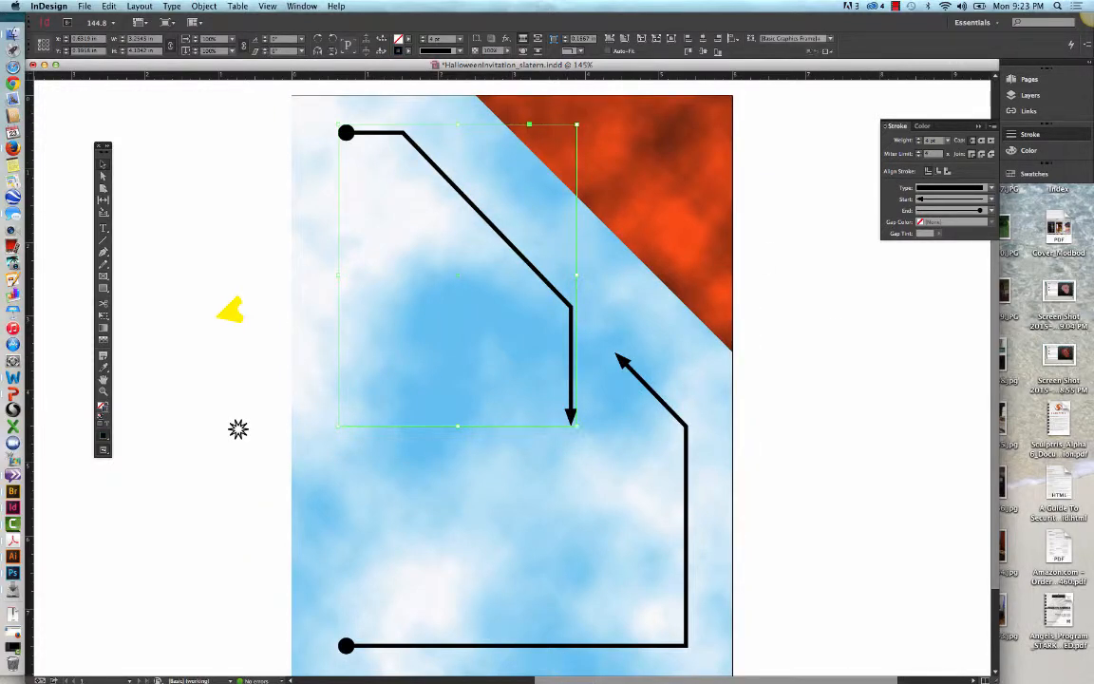
left_click(682, 652, "shift")
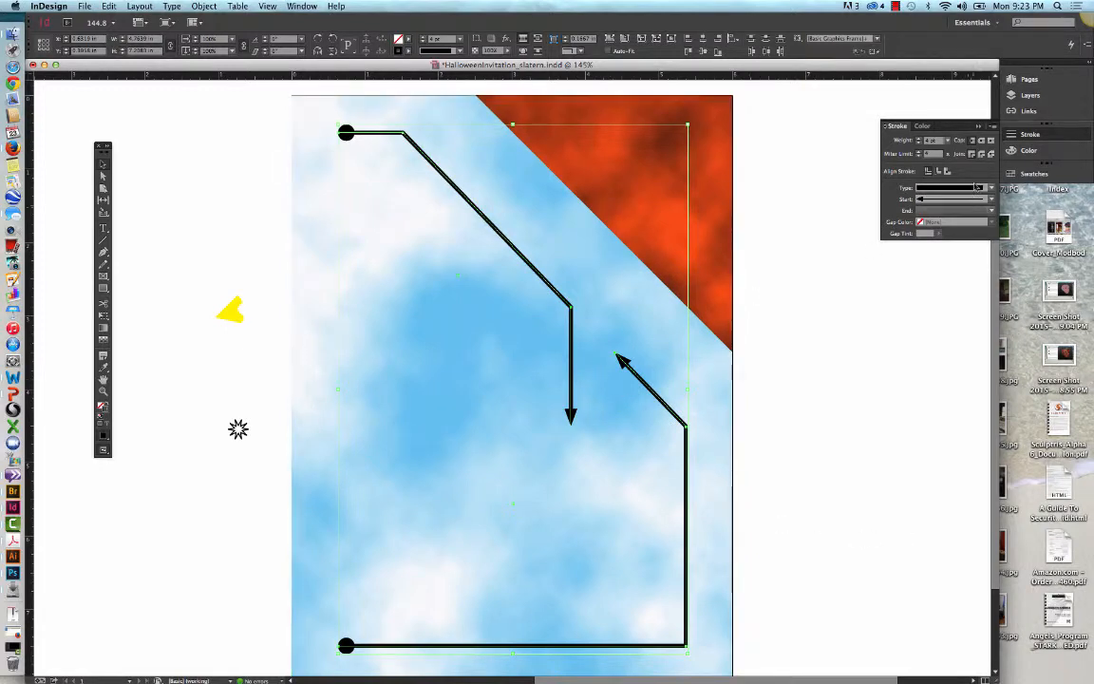
left_click(992, 188)
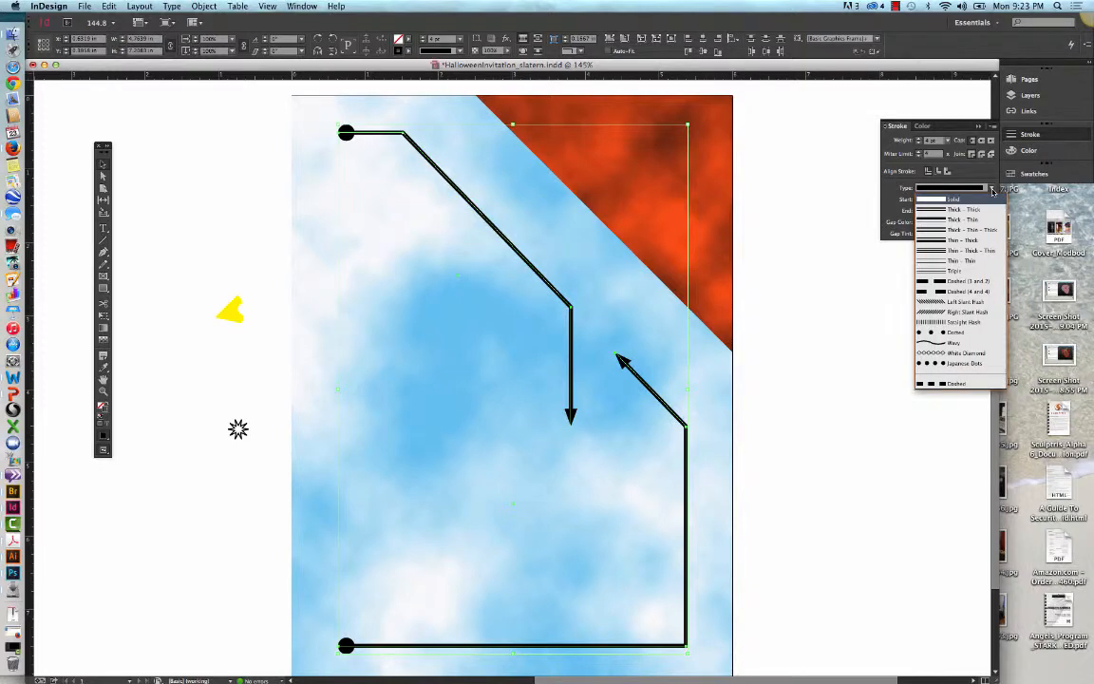
left_click(956, 384)
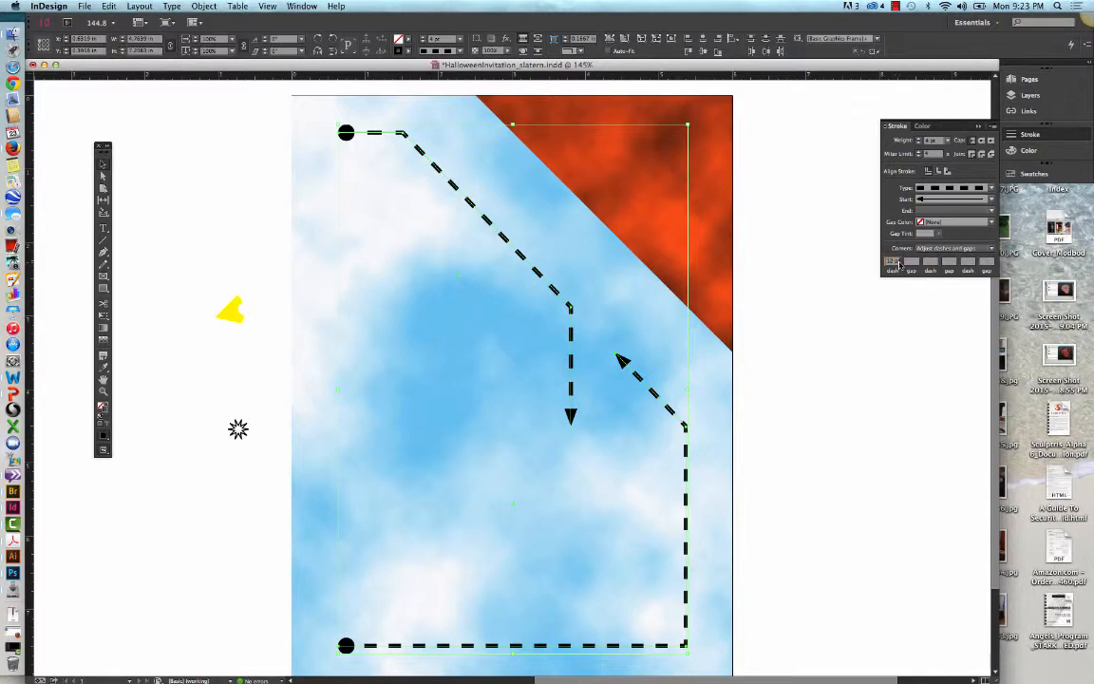
Step: Set the border's dash pattern to a 14 pt dash, 8 pt gap, 3 pt dash and 8 pt gap, trying 5 pt for the last gap first
mouse_move(901, 262)
left_mouse_down()
mouse_move(887, 261)
mouse_move(896, 261)
left_mouse_up()
type("14")
key("Tab")
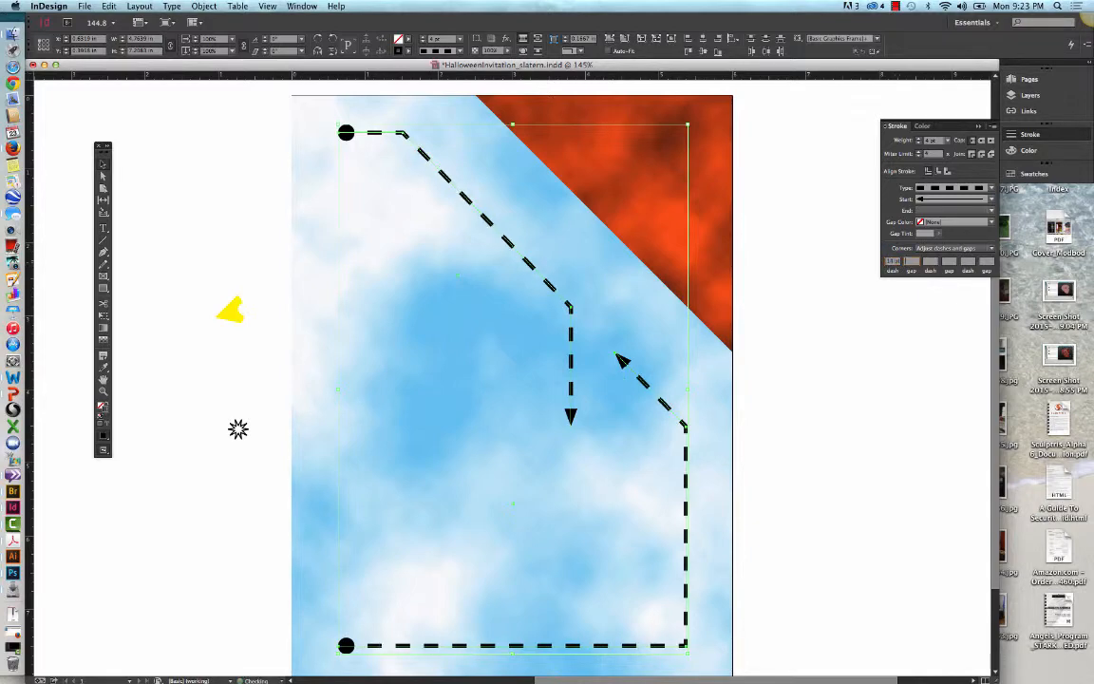
type("8")
key("Tab")
type("3")
key("Tab")
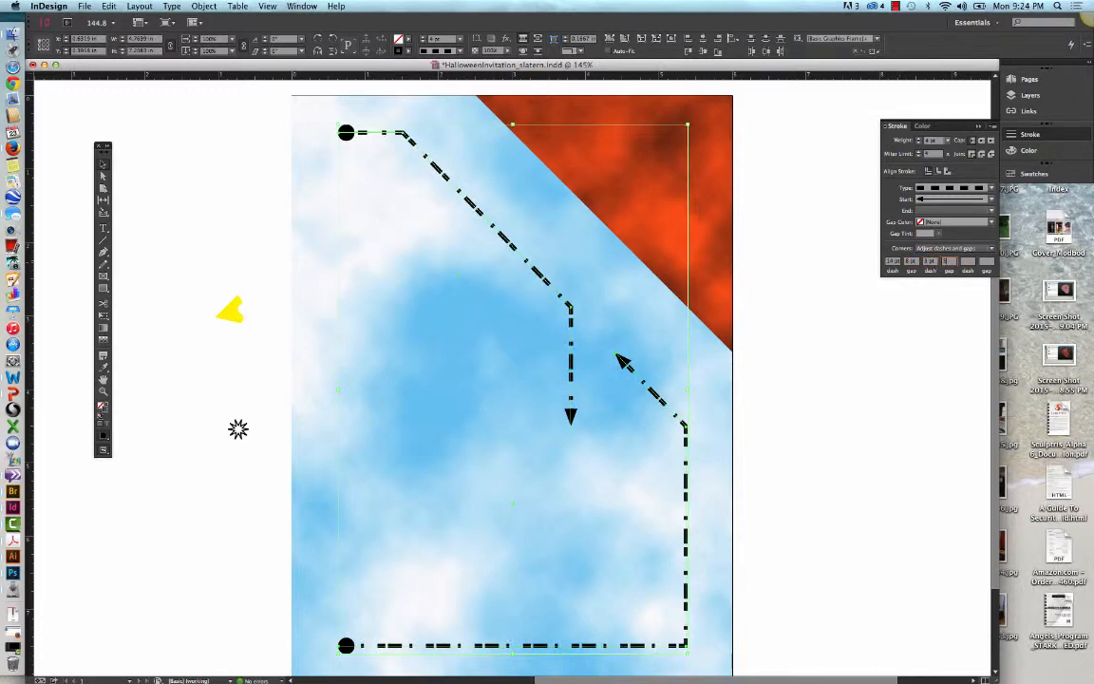
type("5")
key("Tab")
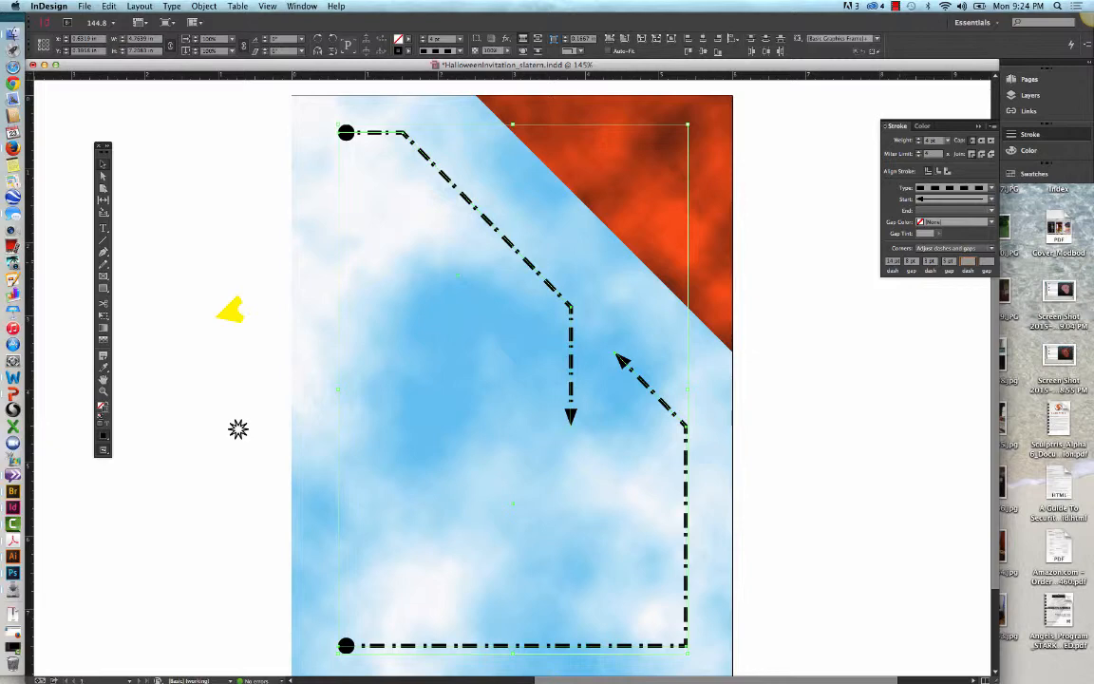
left_click(946, 262)
type("8pt")
key("Tab")
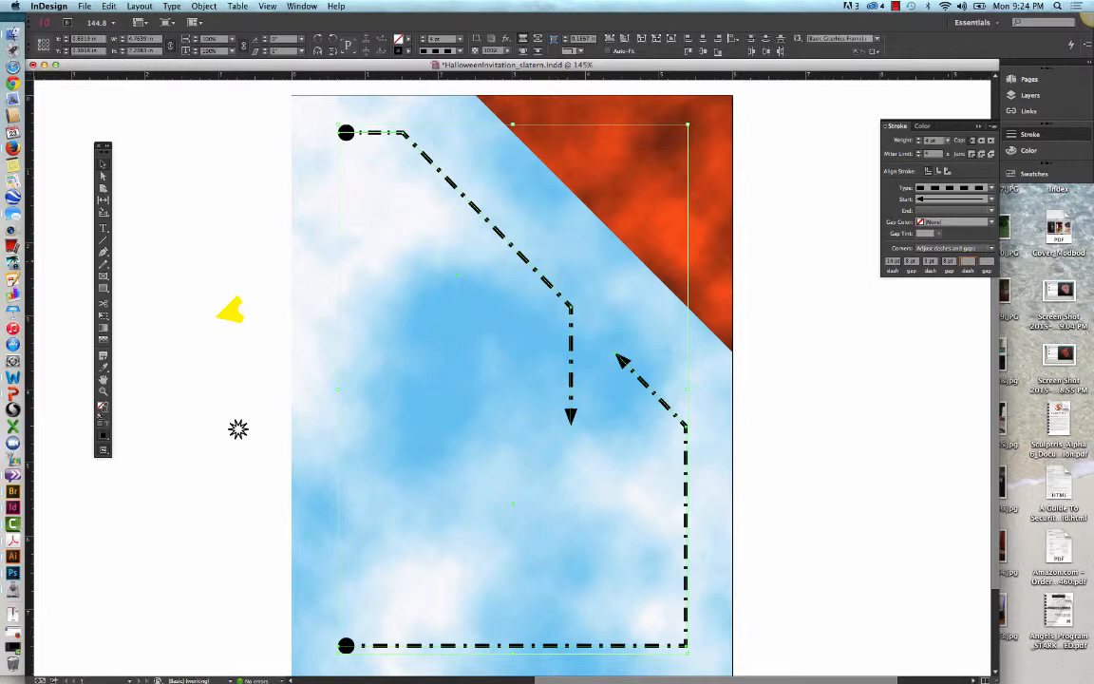
Step: Apply round caps to the dashed border pieces and save the document
left_click(982, 142)
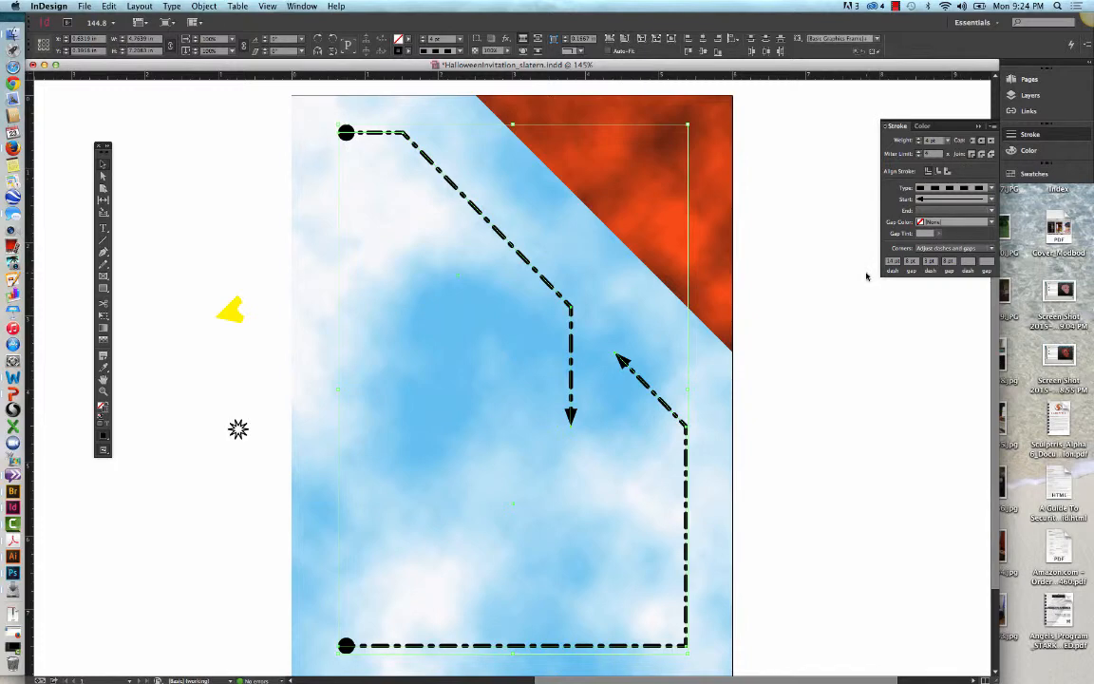
key("super+s")
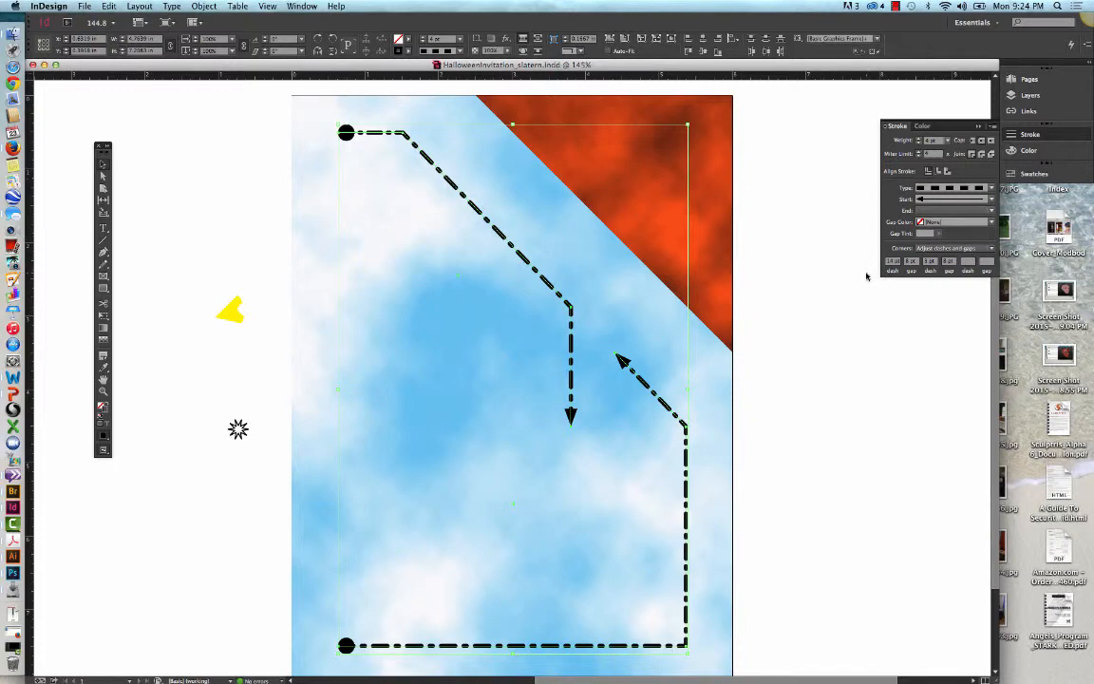